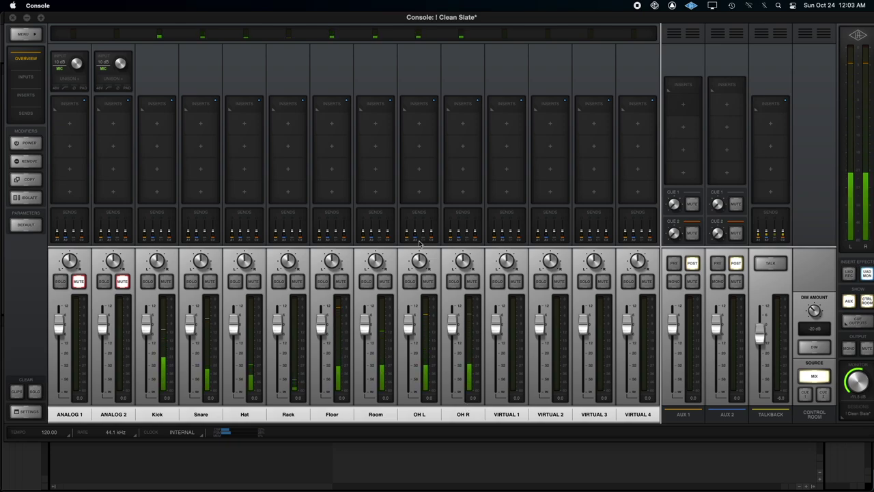
Pan Hat, Rack left and Floor, set Rack to -3.5 dB and Floor to -8.7 dB, and mute Room.
left_click(192, 325)
left_click_drag(243, 262, 234, 298)
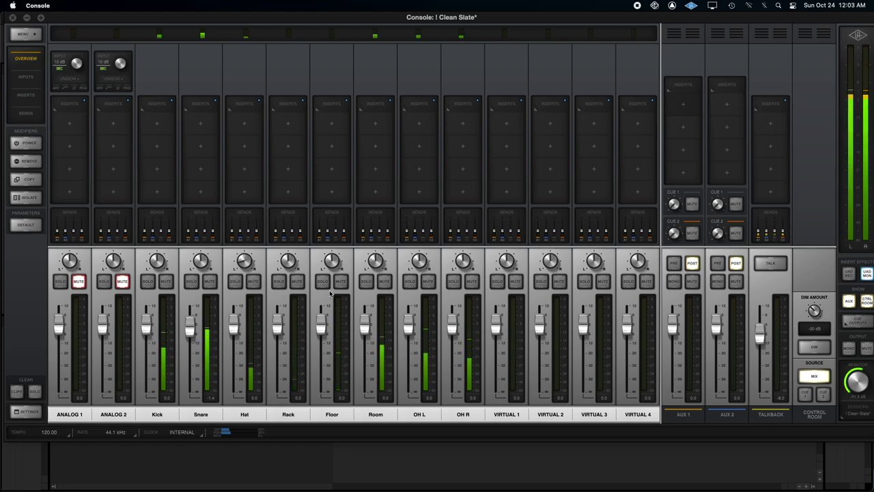
left_click_drag(293, 257, 280, 278)
left_click_drag(330, 263, 329, 226)
left_click_drag(276, 325, 331, 329)
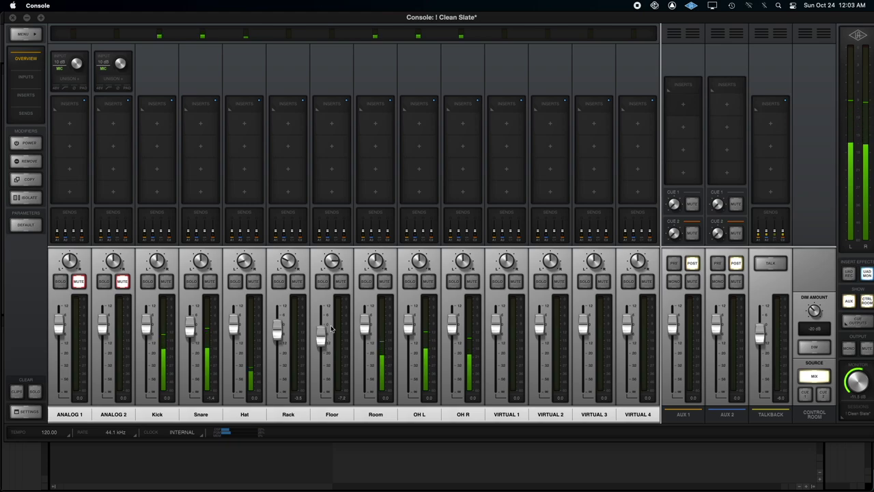
left_click(385, 282)
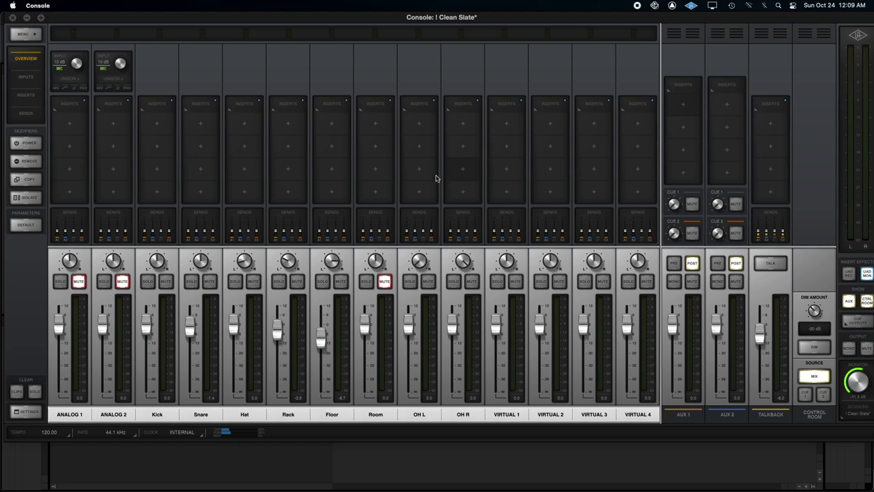
Solo the Snare and link OH L and OH R into a stereo pair renamed 'Overs'.
left_click(192, 281)
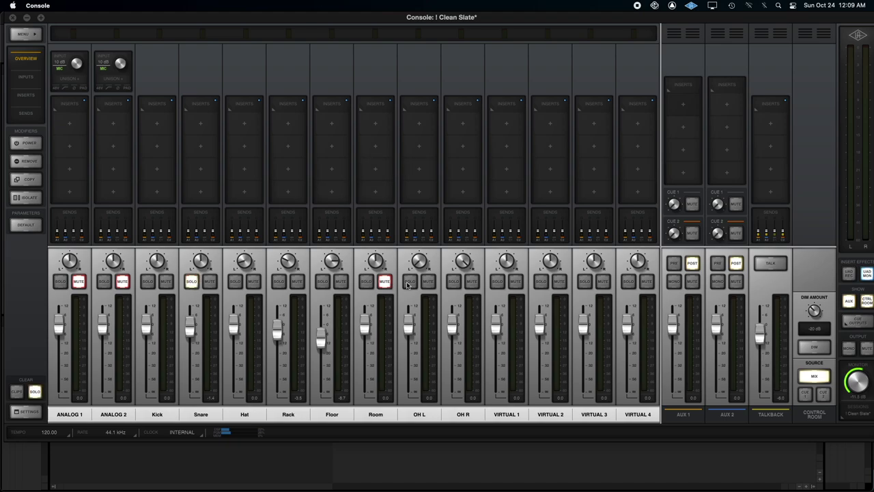
left_click(420, 414)
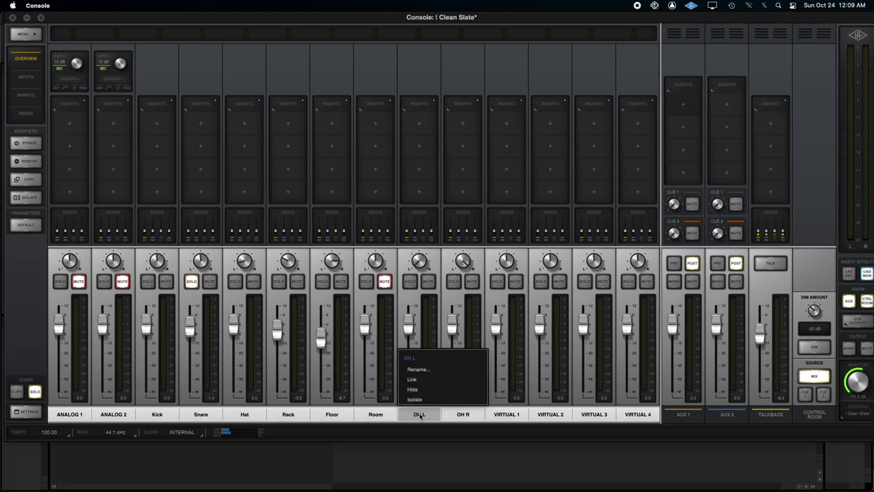
left_click(422, 381)
left_click(420, 414)
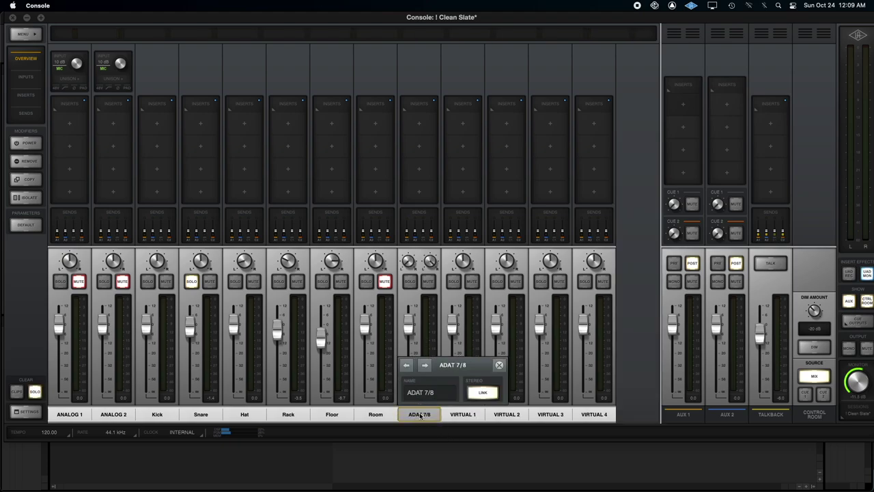
left_click(434, 392)
type("Overs")
key("Return")
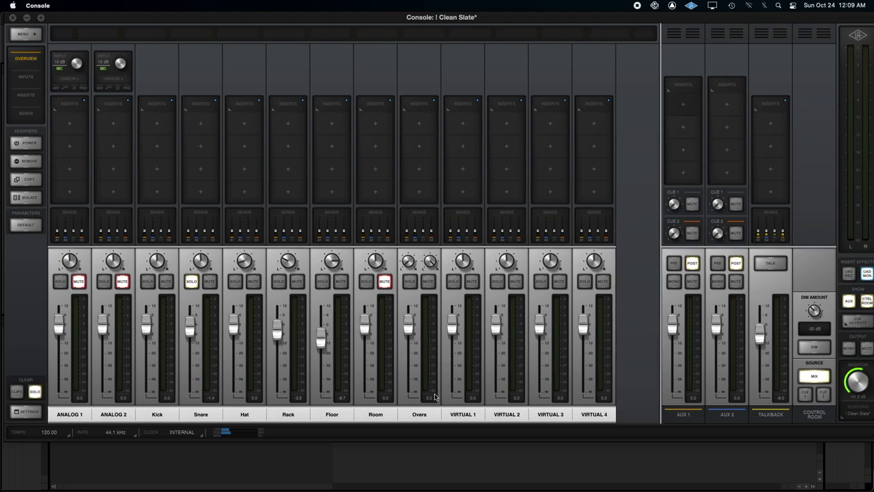
Solo the Overs pair alongside the Snare, checking its mute on and off.
left_click(409, 283)
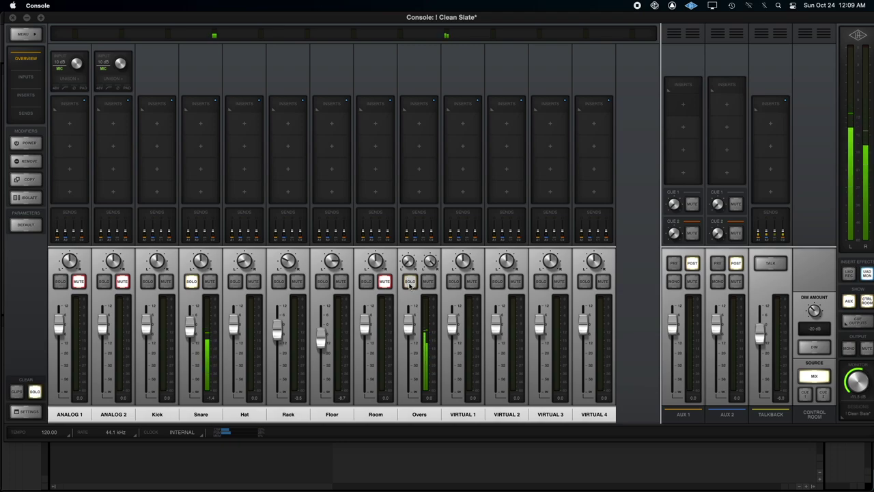
left_click(425, 282)
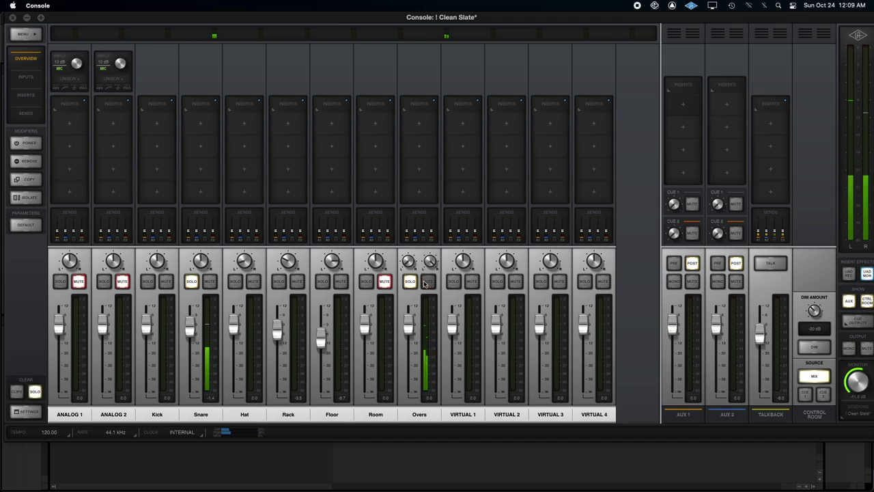
left_click(410, 282)
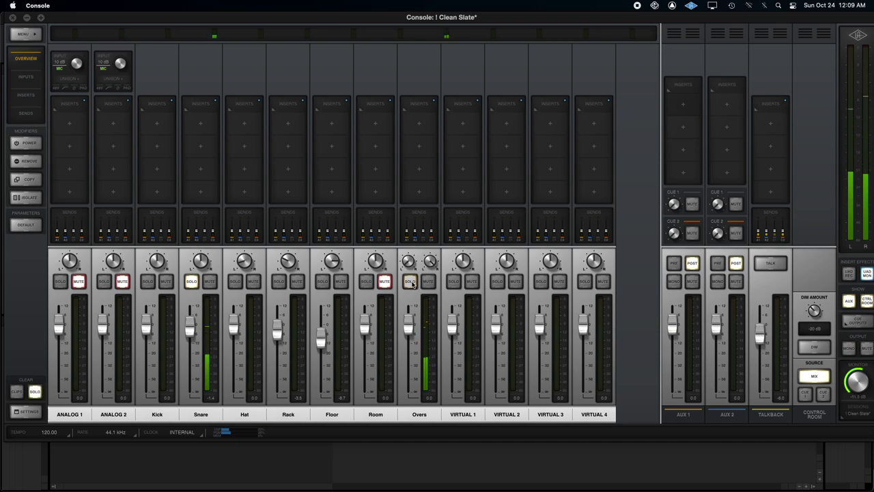
Load the Neve 1073SE Legacy EQ from the Equalization list onto the Overs Insert 1.
left_click(410, 282)
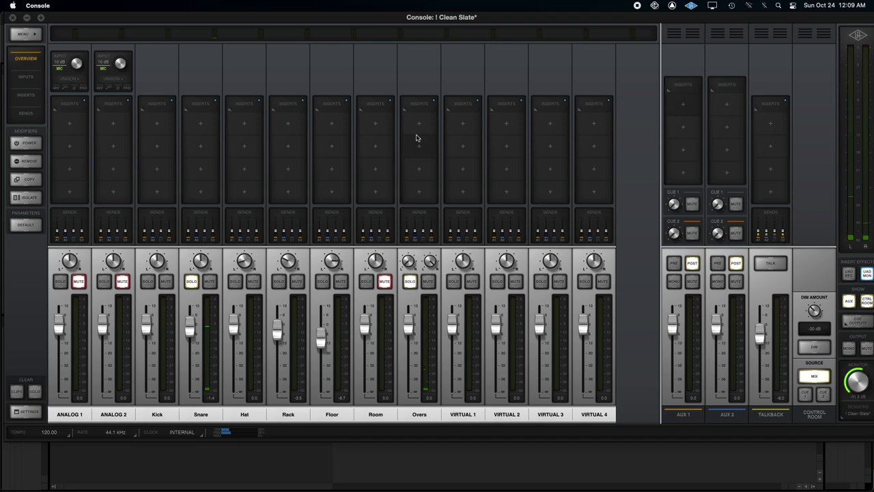
left_click(418, 122)
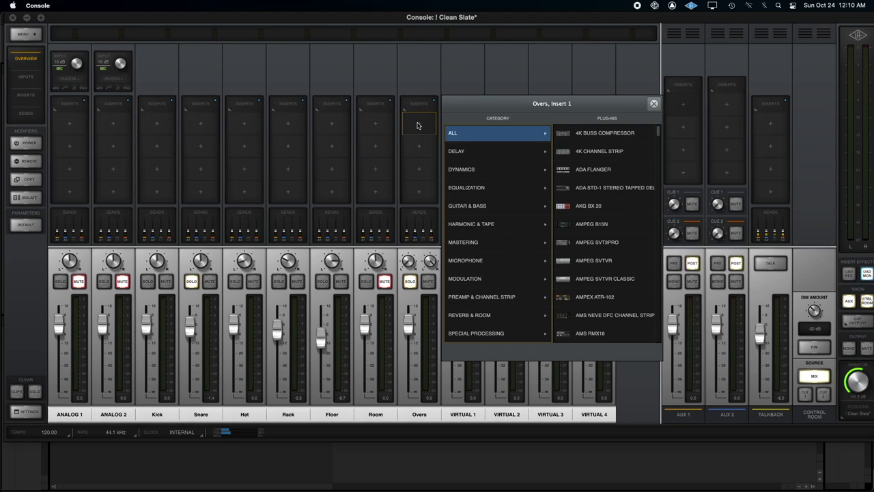
left_click(474, 189)
scroll(598, 221, "down", 3)
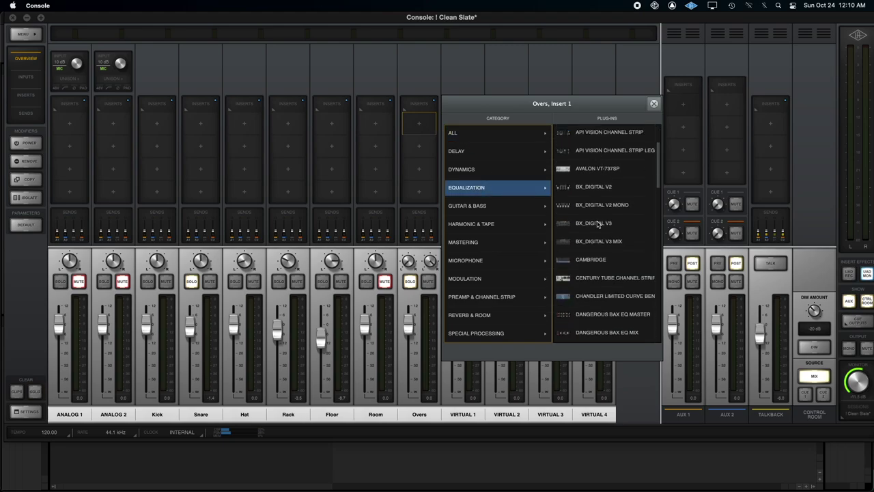
scroll(597, 224, "down", 10)
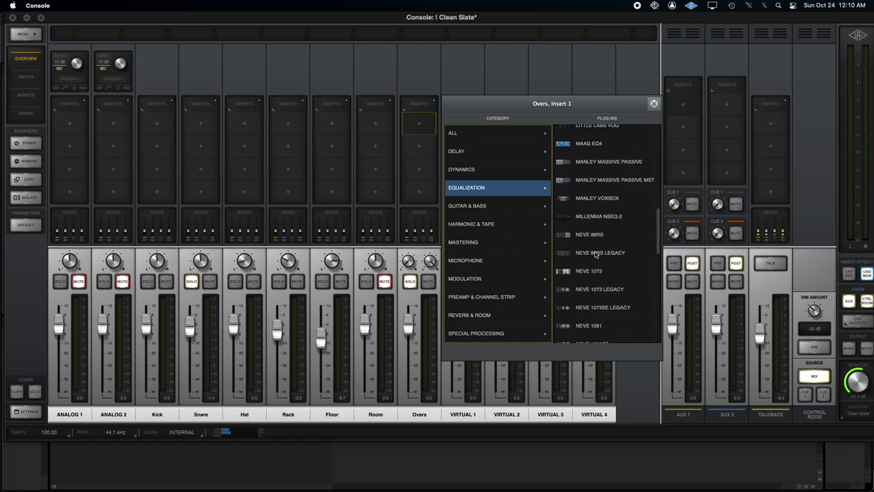
scroll(596, 252, "down", 2)
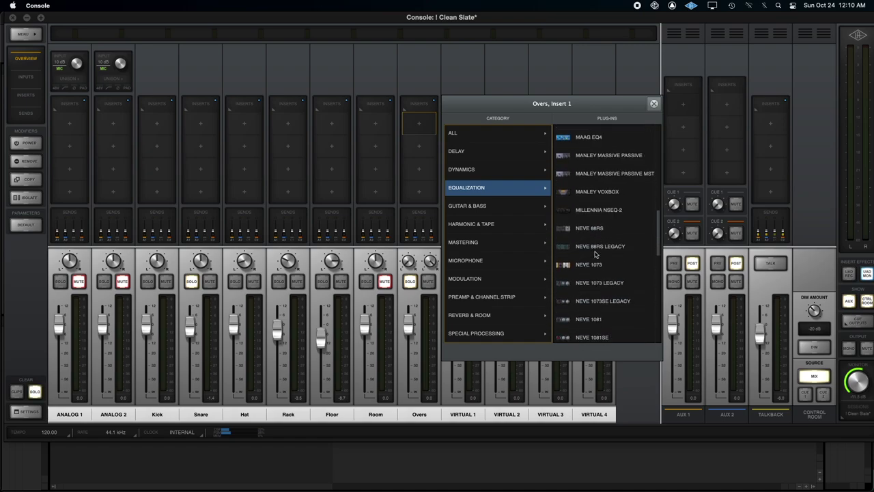
left_click(585, 297)
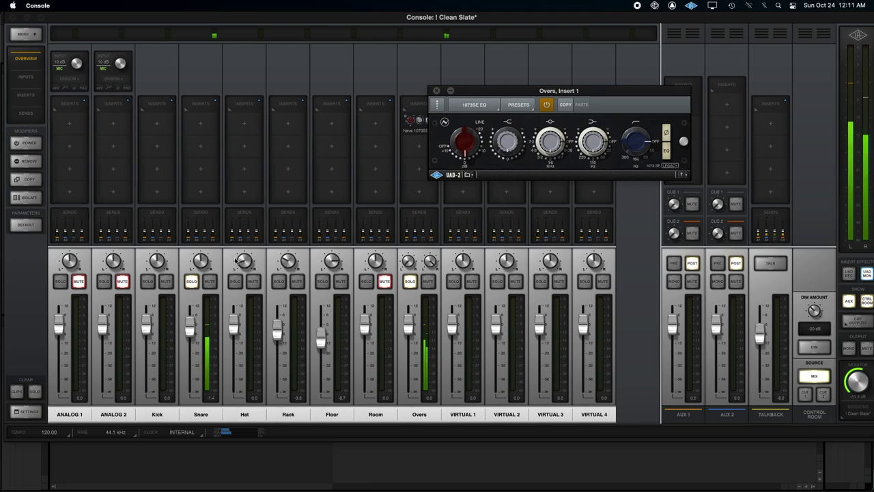
Swap the Snare solo for the Kick, A/B the 1073SE polarity switch, and close the EQ window.
left_click(191, 282)
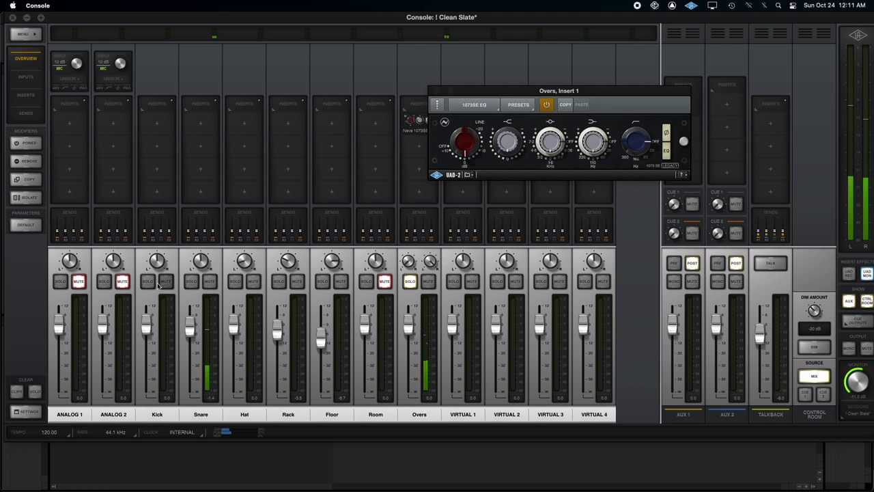
left_click(148, 281)
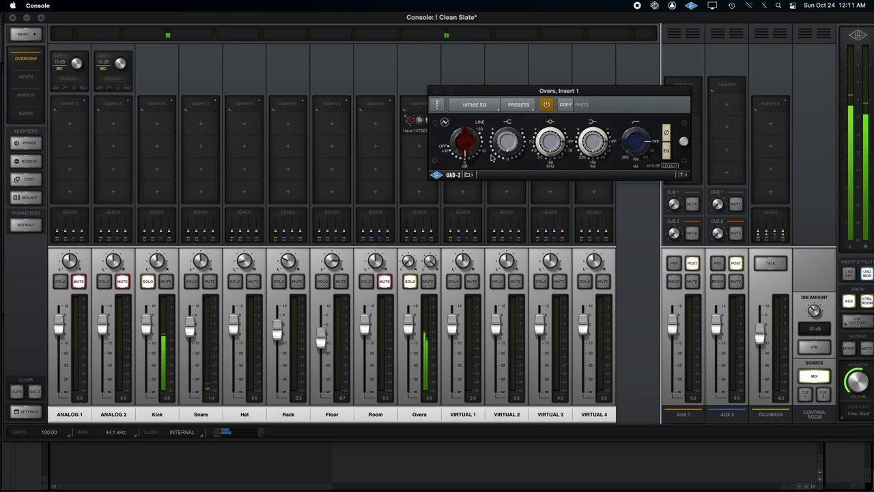
left_click(666, 132)
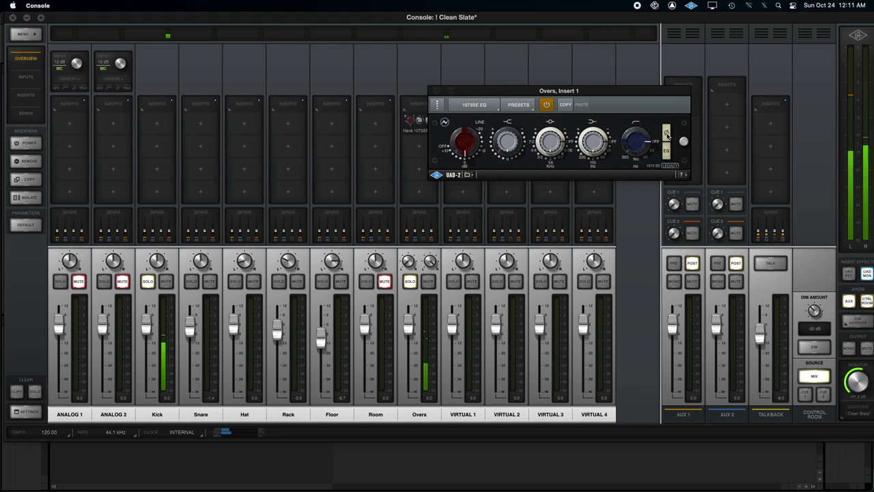
left_click(667, 136)
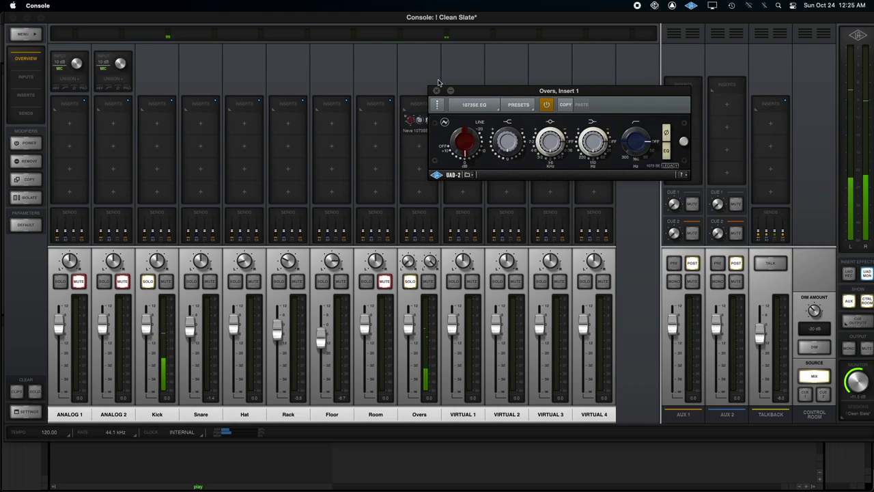
left_click(437, 90)
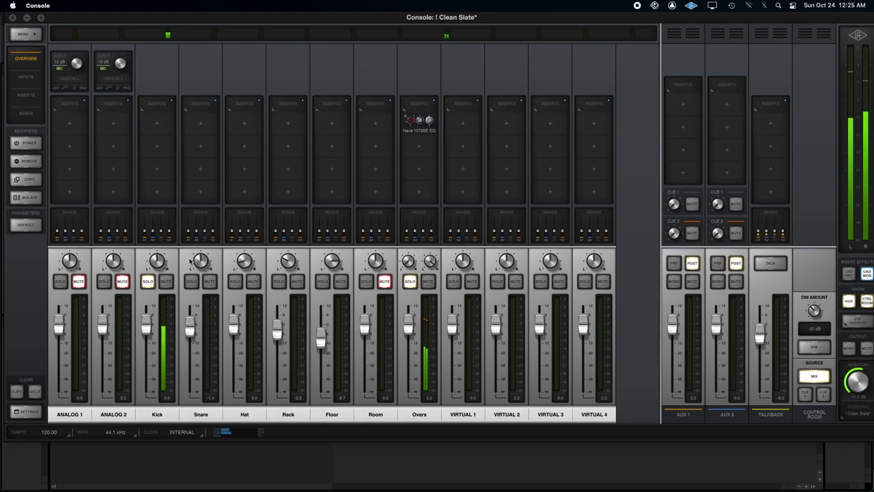
Unsolo Kick and Overs, copy the drum mix to AUX 1, and make its sends pre-fader.
left_click(147, 282)
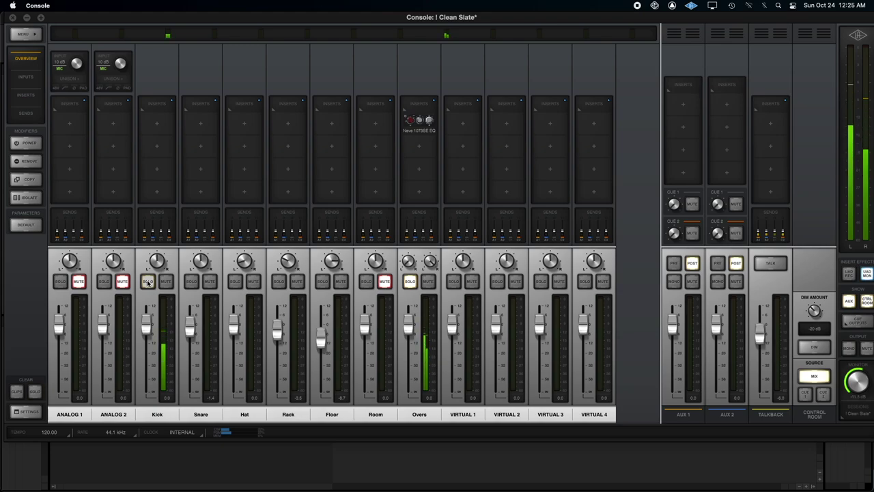
left_click(410, 282)
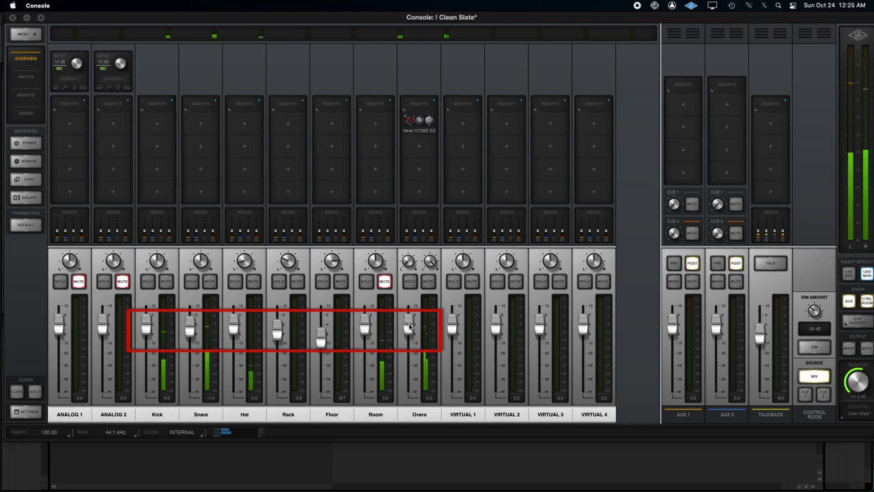
right_click(410, 410)
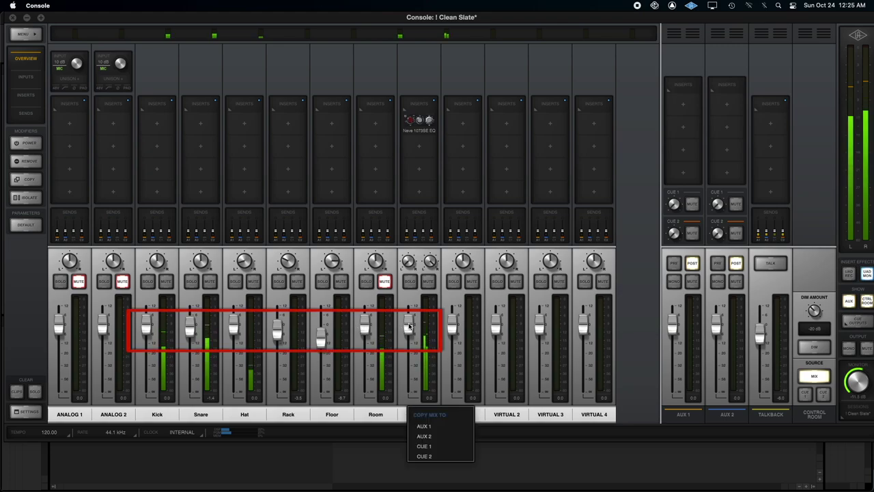
left_click(423, 426)
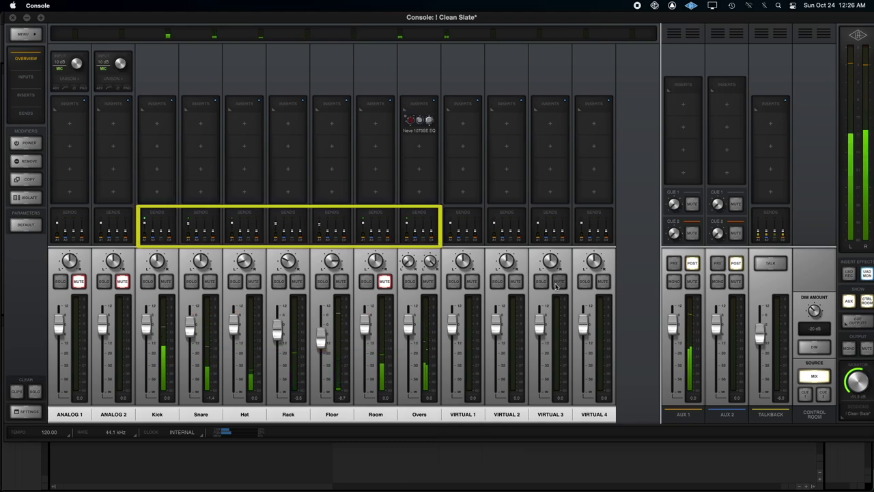
left_click(692, 281)
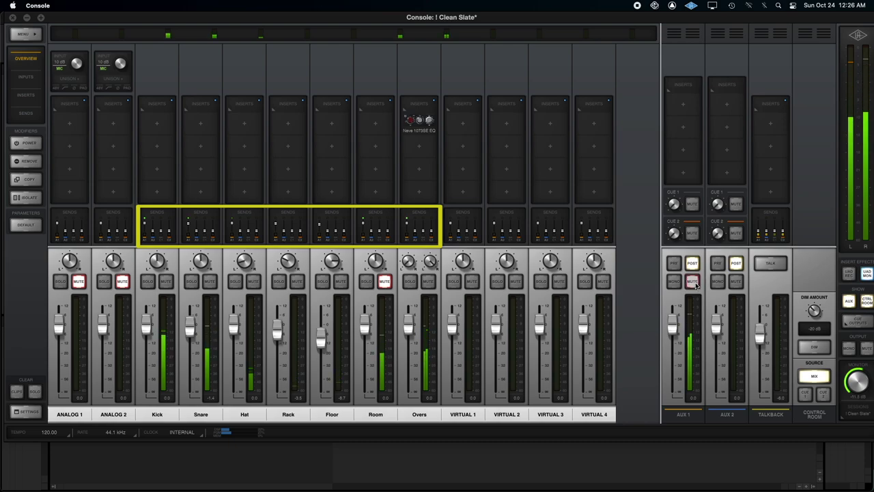
left_click(674, 264)
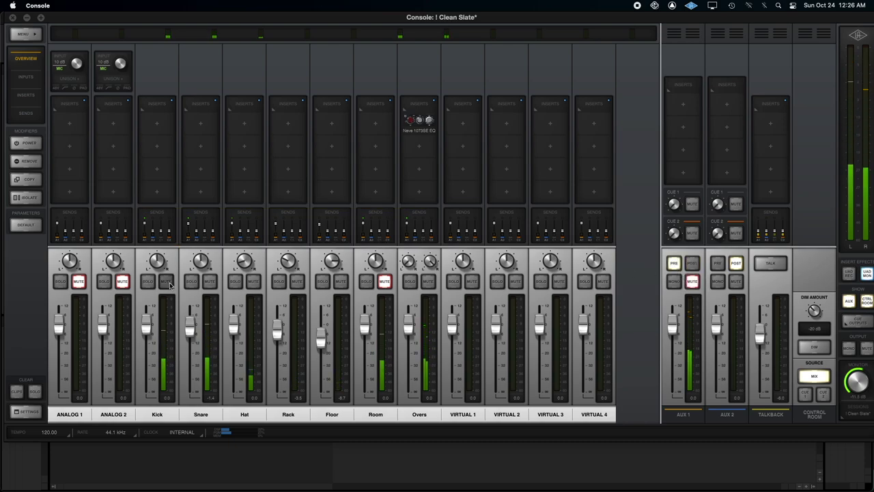
Mute the Kick, Snare, Hat, Rack, Floor and Overs channels, then unmute and lower AUX 1.
left_click(167, 283)
left_click(209, 282)
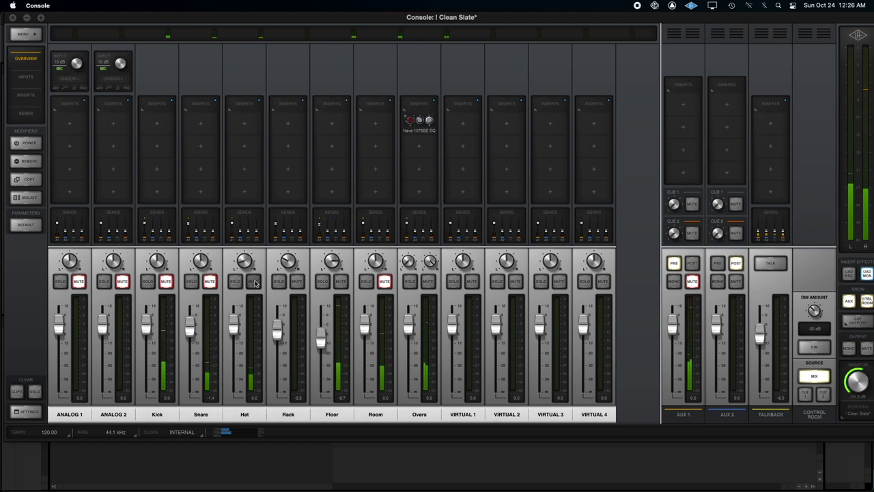
left_click(253, 283)
left_click(297, 282)
left_click(341, 282)
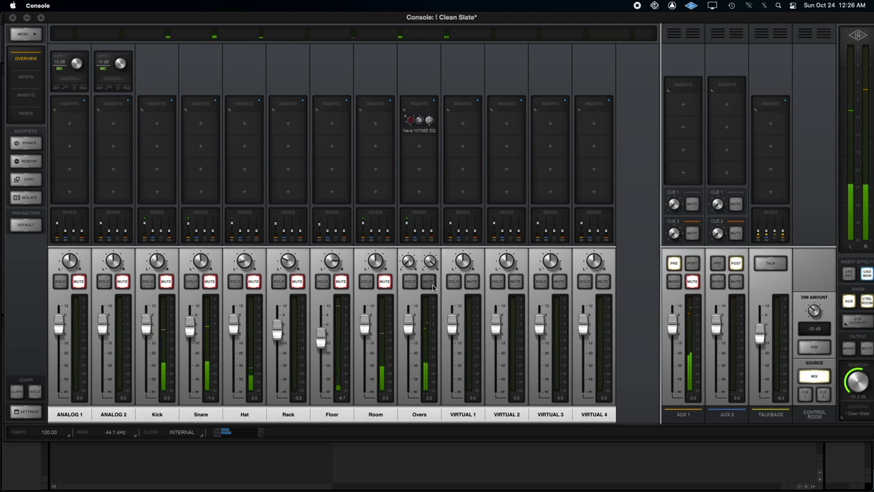
left_click(428, 282)
left_click(692, 282)
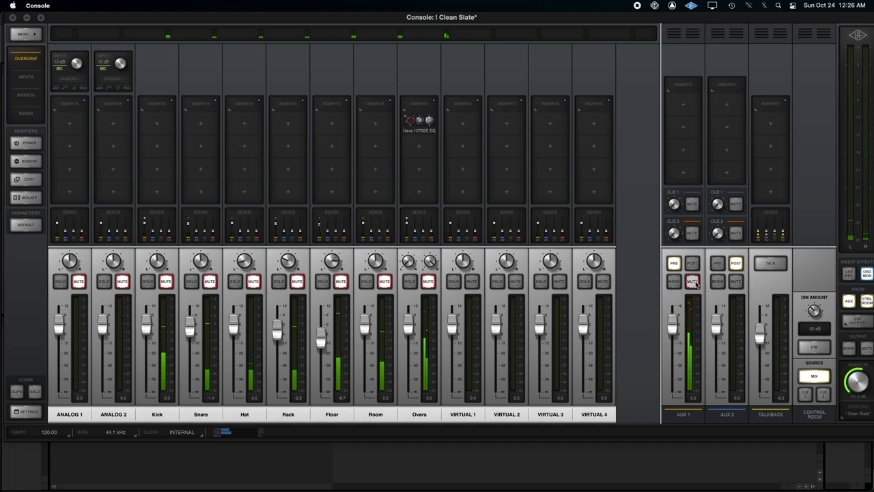
mouse_move(673, 327)
left_mouse_down()
mouse_move(673, 351)
mouse_move(673, 323)
left_mouse_up()
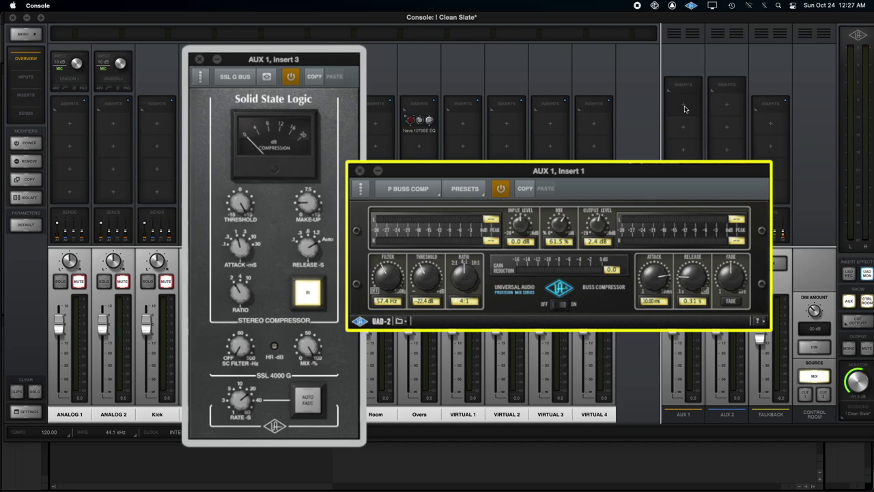
Close both AUX 1 compressor plug-in windows with Cmd+W.
key("super+w")
key("super+w")
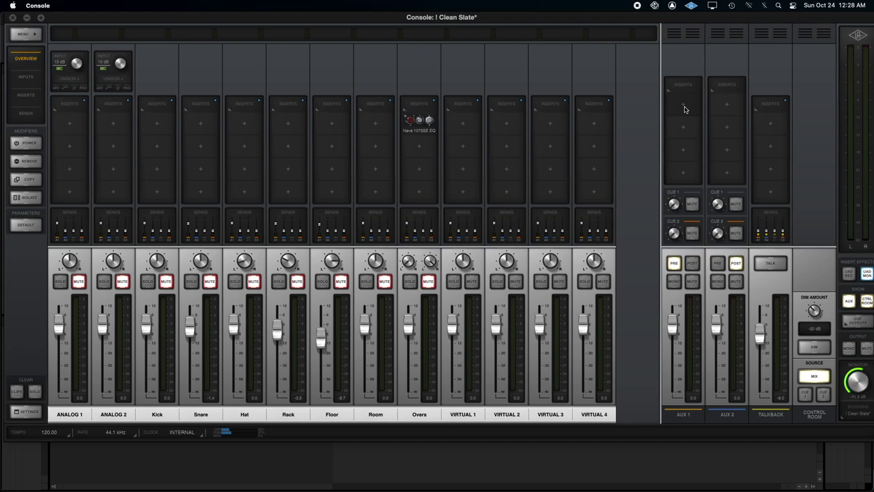
Load the Precision Buss Compressor from the Dynamics list onto AUX 1 Insert 1.
left_click(685, 109)
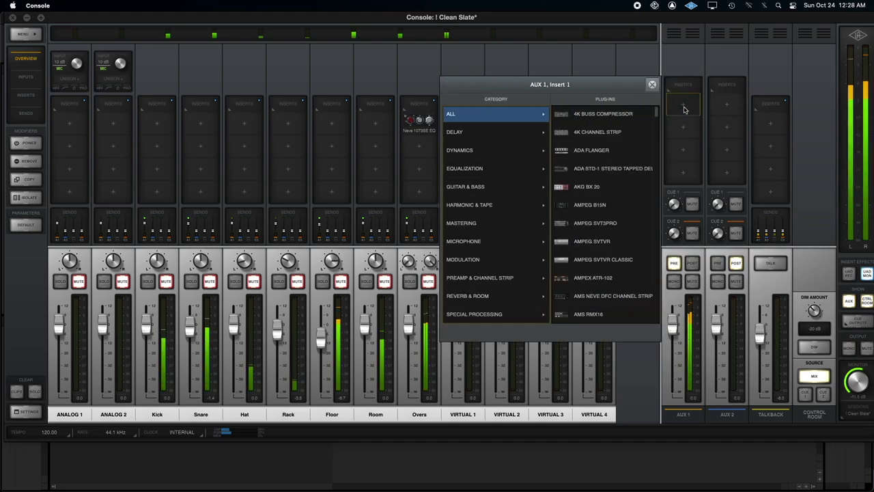
left_click(478, 149)
scroll(584, 230, "down", 10)
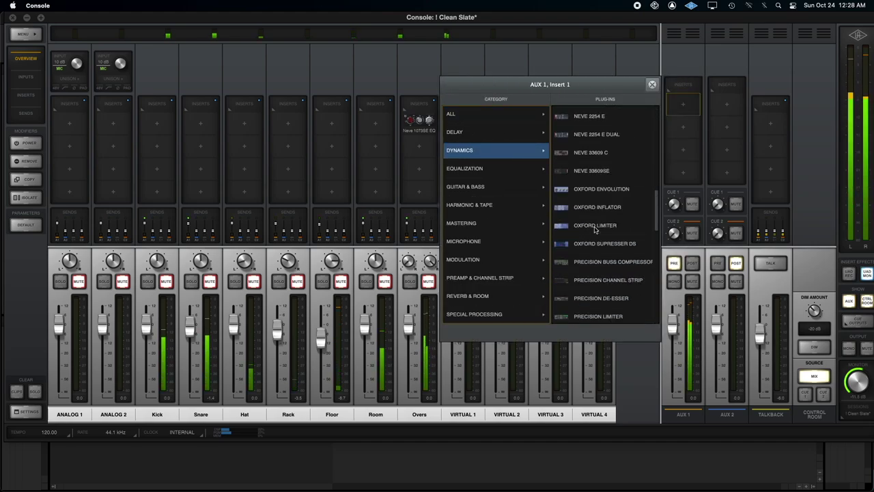
left_click(581, 263)
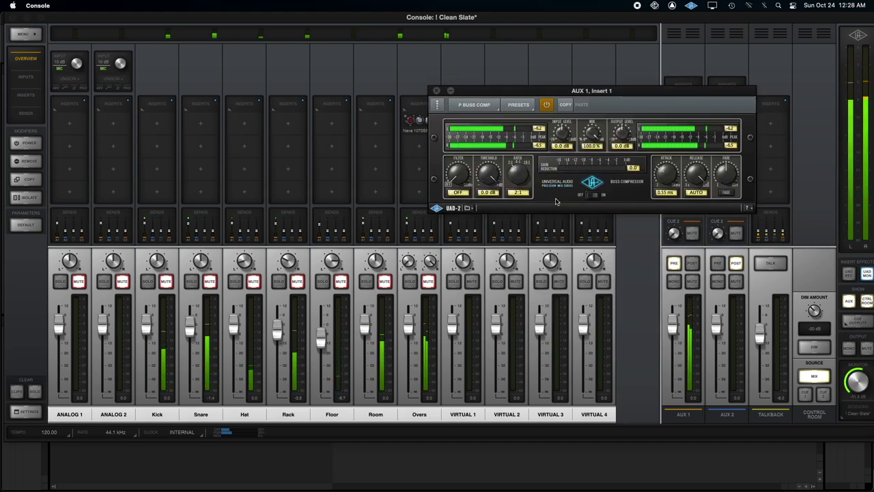
Set 4:1 ratio, filter near 57 Hz, -22.4 dB threshold, 10 ms attack and 0.31 s release.
left_click_drag(519, 179, 519, 154)
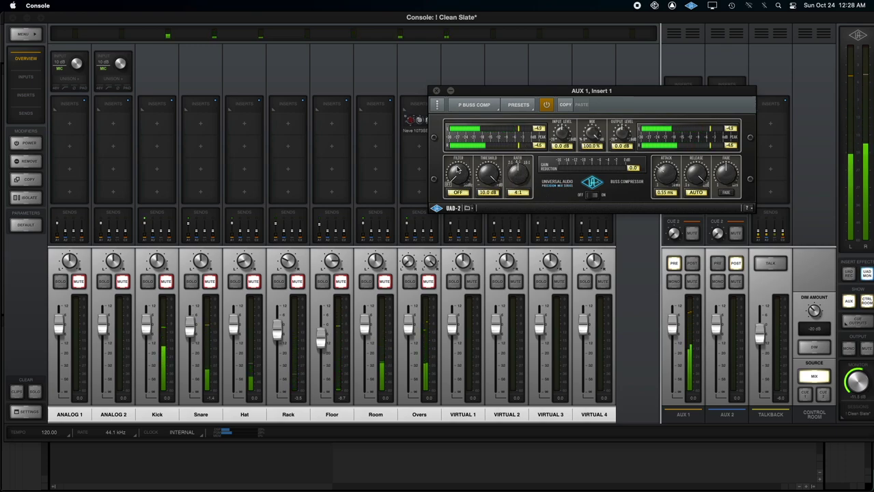
left_click_drag(453, 176, 451, 136)
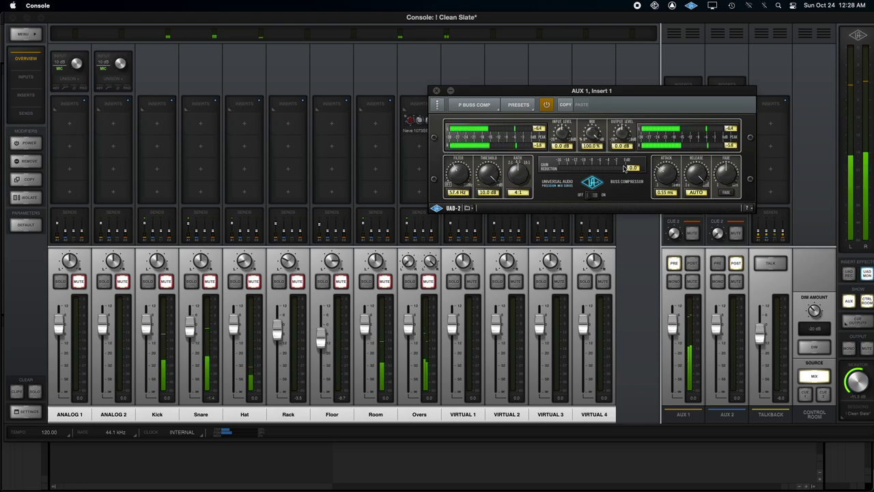
left_click_drag(664, 180, 664, 132)
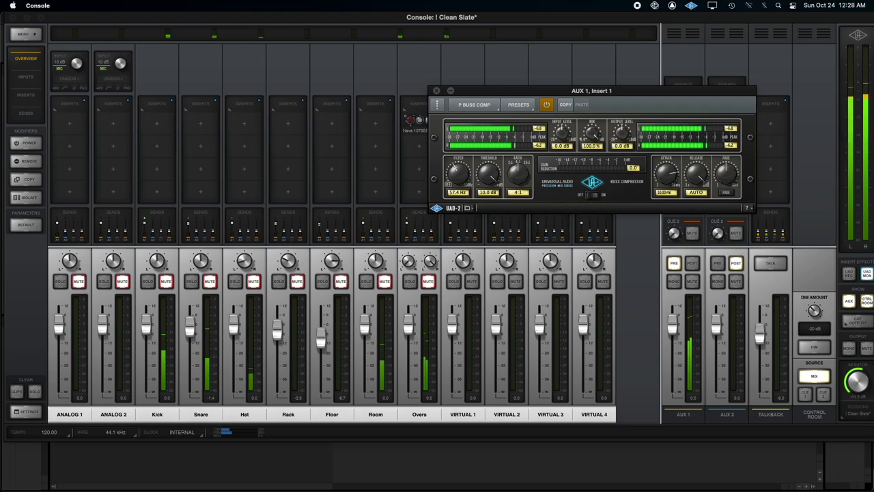
left_click_drag(697, 175, 688, 239)
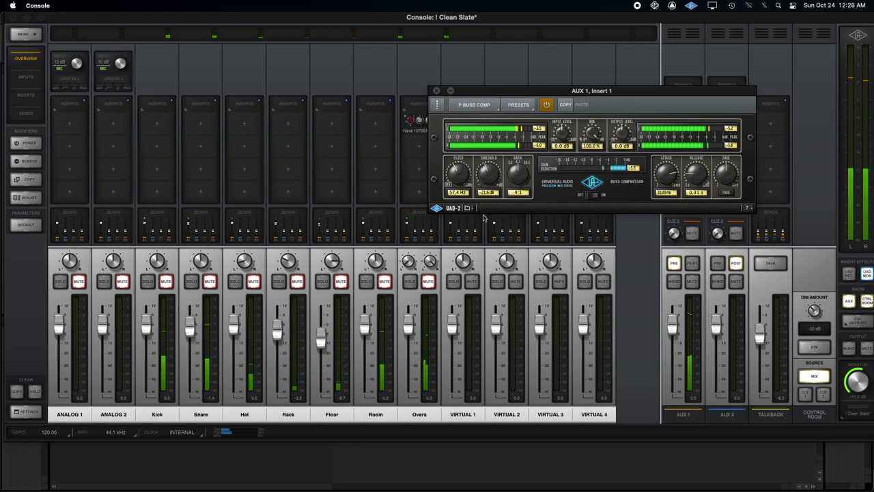
left_click(484, 217)
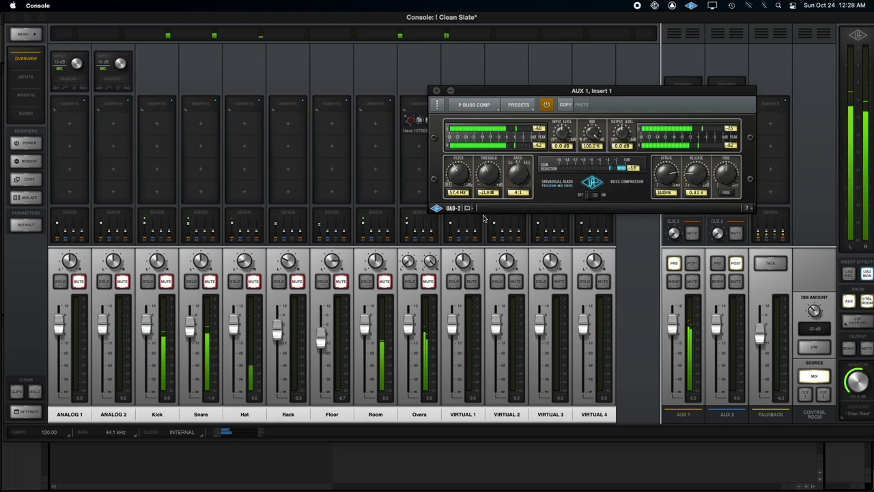
left_click(484, 217)
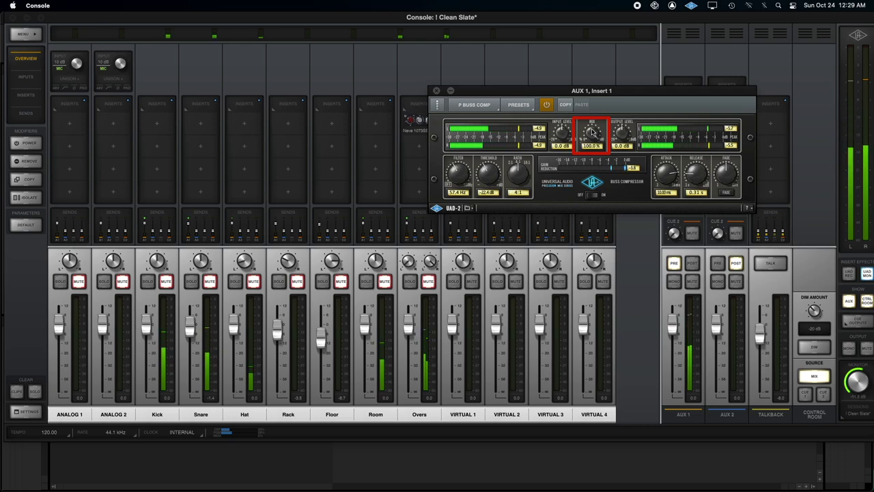
Set the compressor mix to 93.5% and output to 2.4 dB, then A/B it with bypass.
left_click_drag(592, 131, 591, 168)
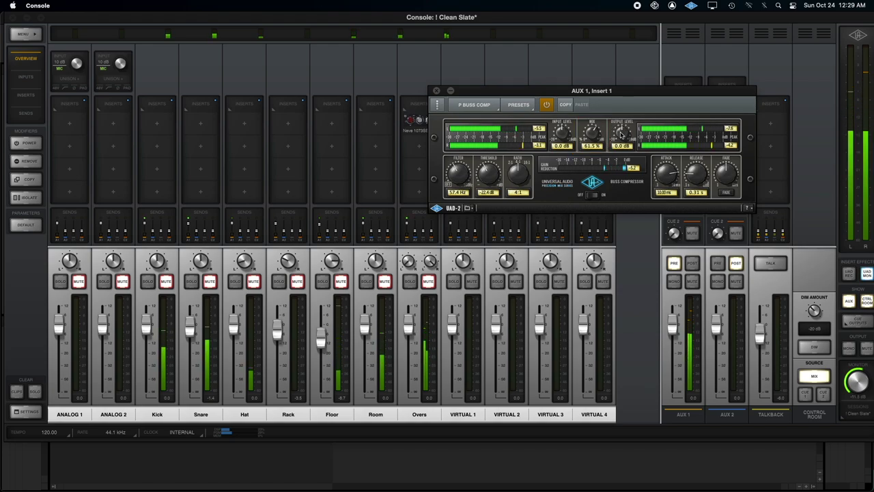
left_click_drag(622, 135, 620, 128)
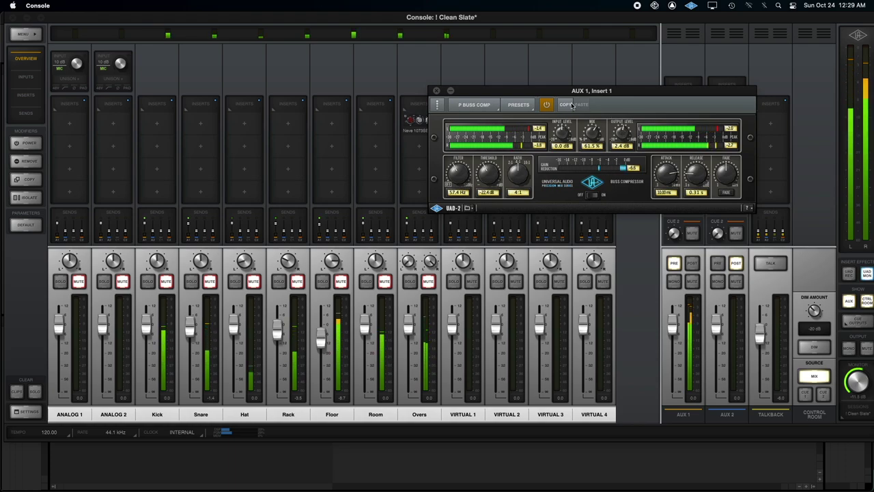
left_click(547, 104)
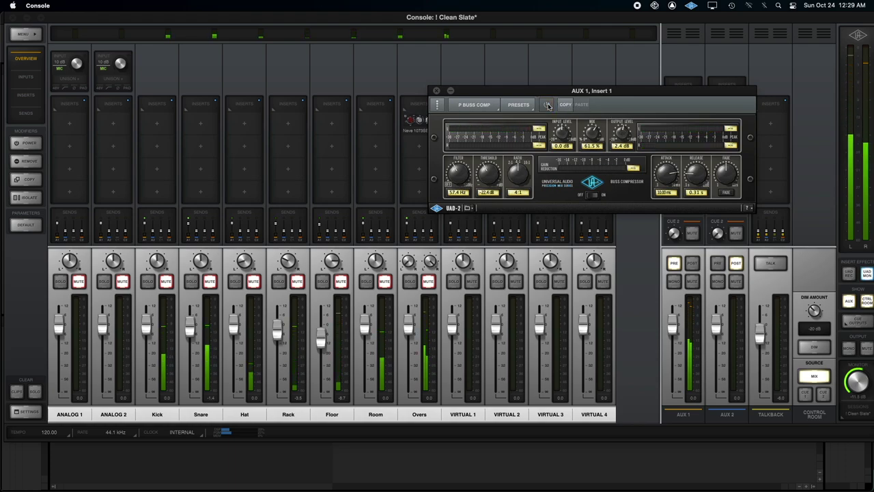
left_click(547, 105)
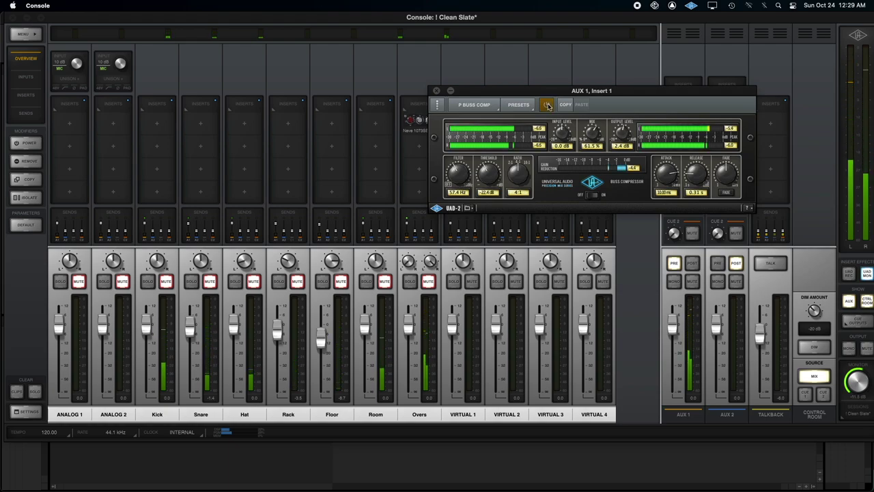
left_click(546, 104)
left_click(547, 105)
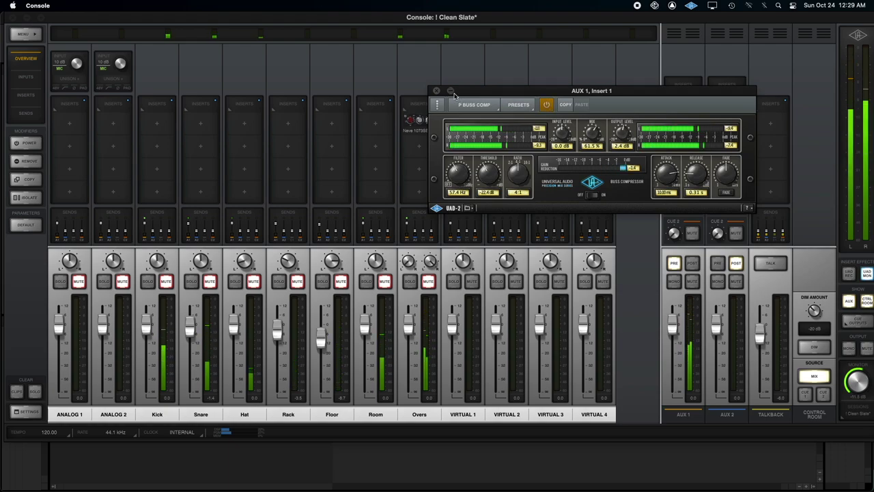
Close the compressor window and load an API 550A EQ onto AUX 1 Insert 2.
left_click(450, 91)
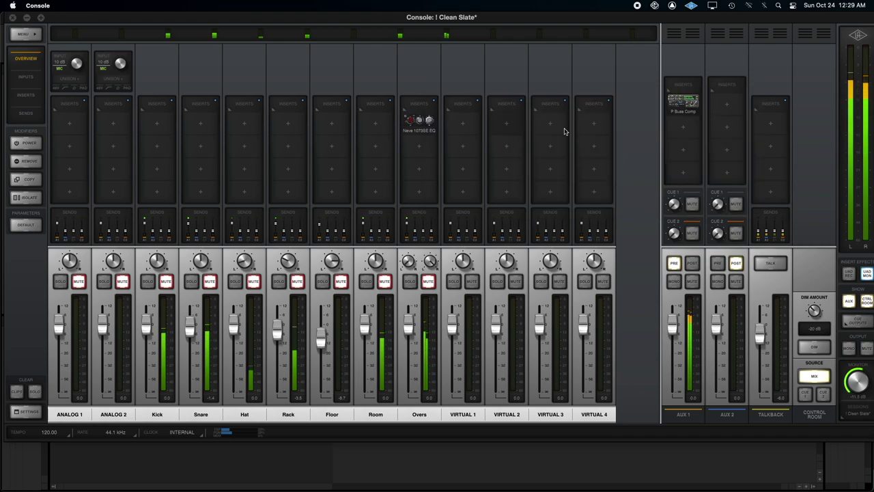
left_click(682, 127)
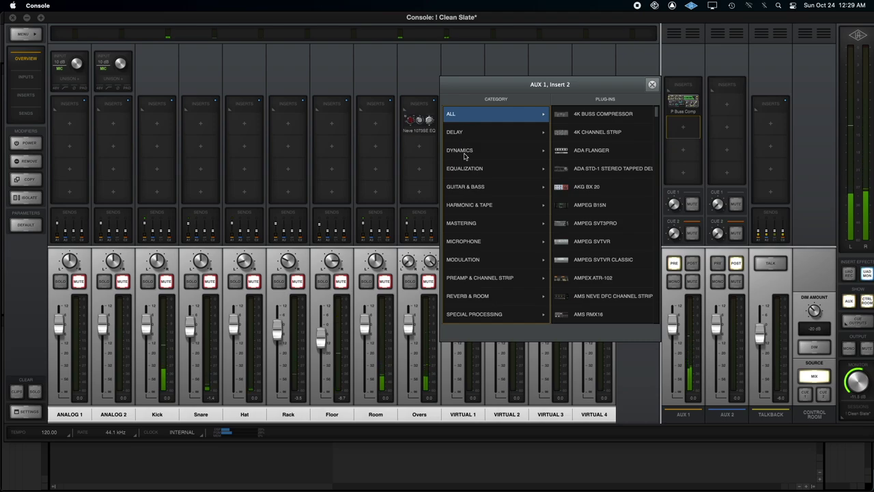
left_click(466, 168)
double_click(572, 151)
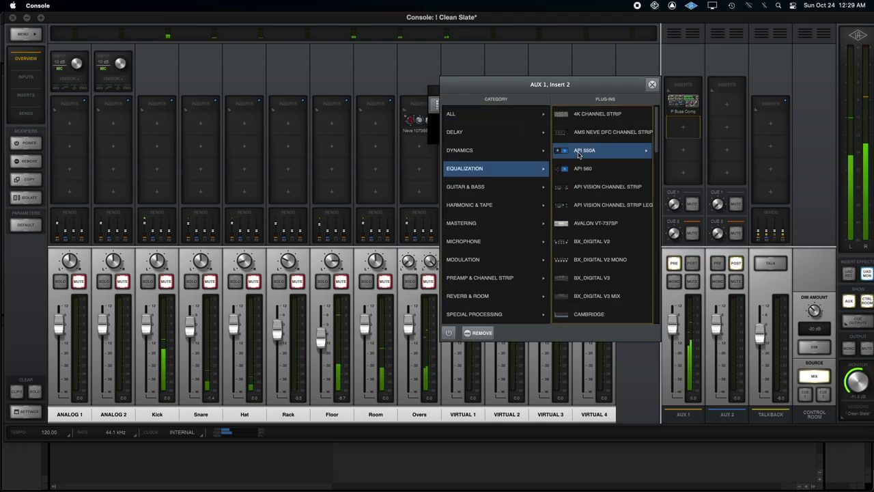
Engage the API 550A filter, nudge its high-frequency gain, and A/B it with bypass.
left_click(444, 314)
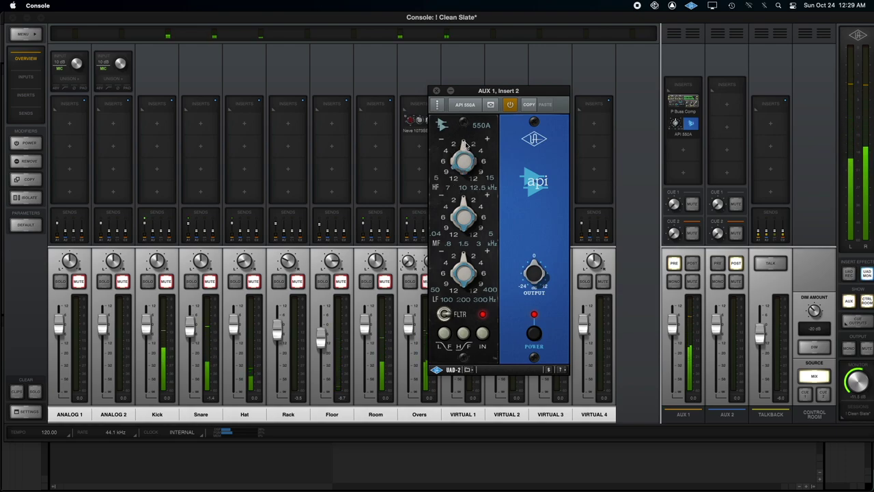
left_click_drag(465, 140, 471, 166)
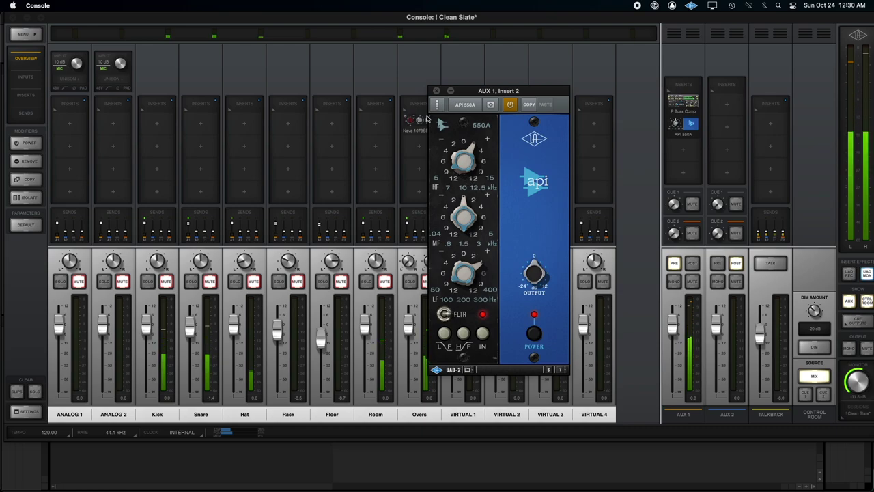
left_click(509, 106)
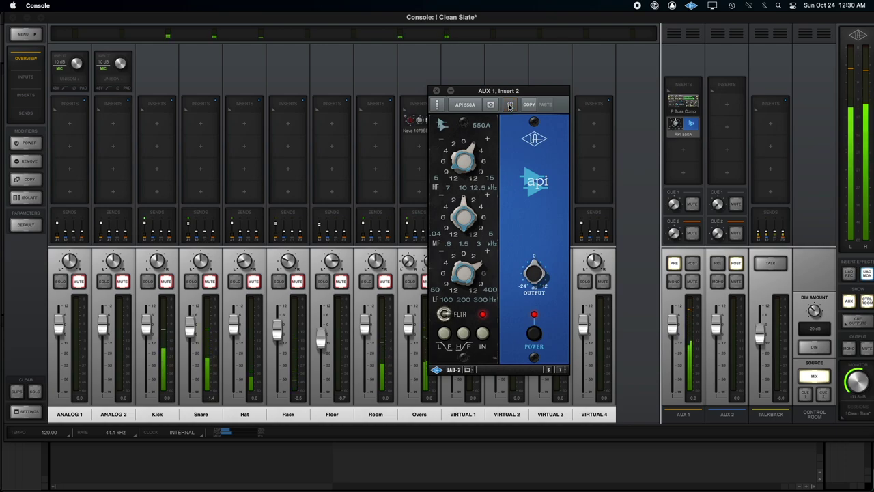
left_click(510, 106)
left_click(437, 90)
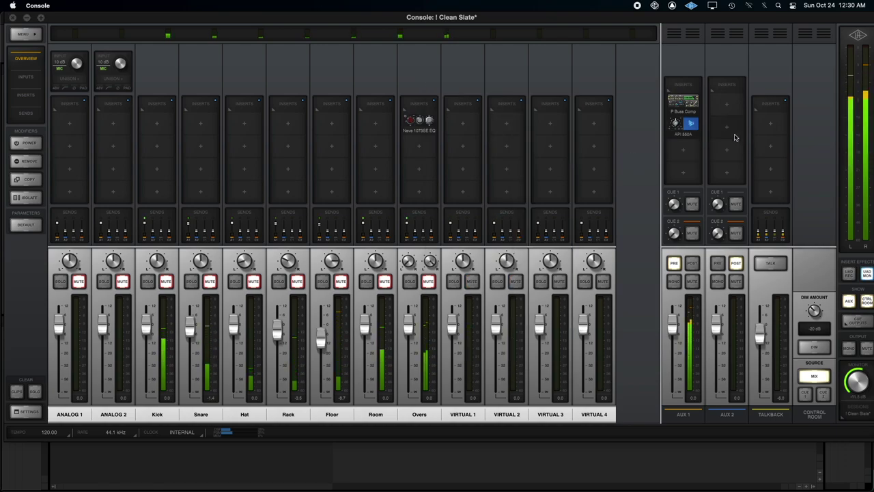
left_click(688, 103)
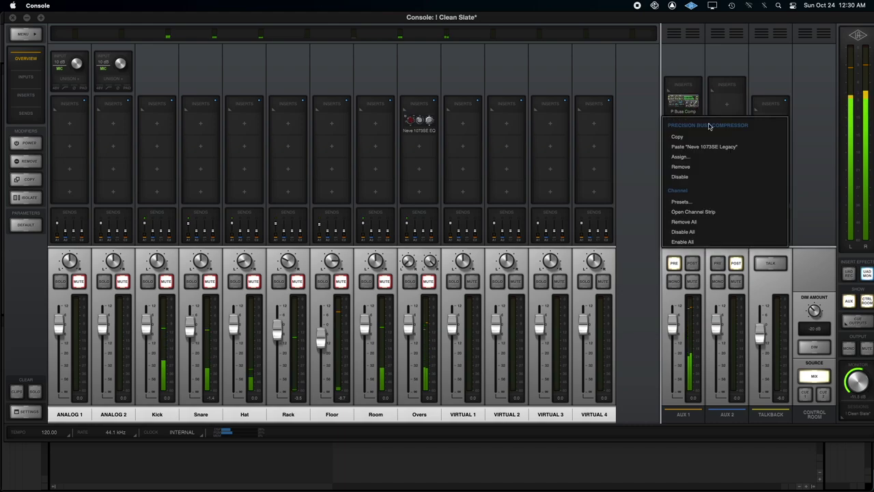
left_click(706, 228)
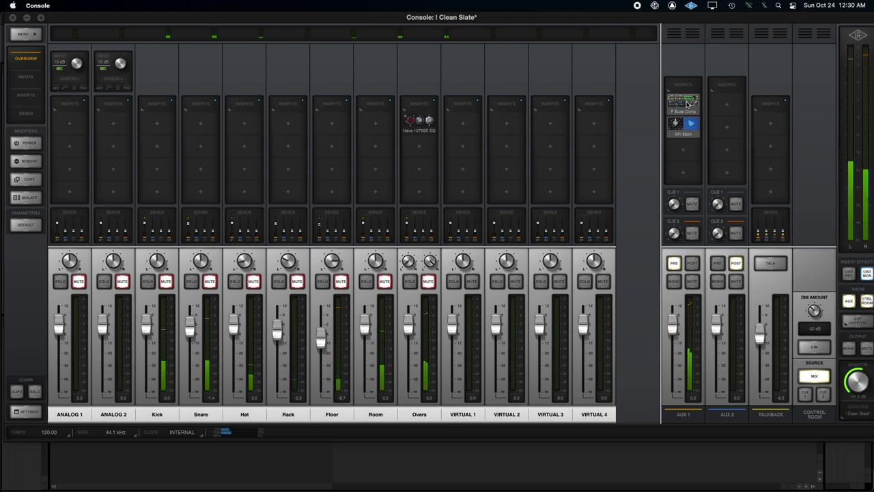
left_click(688, 102)
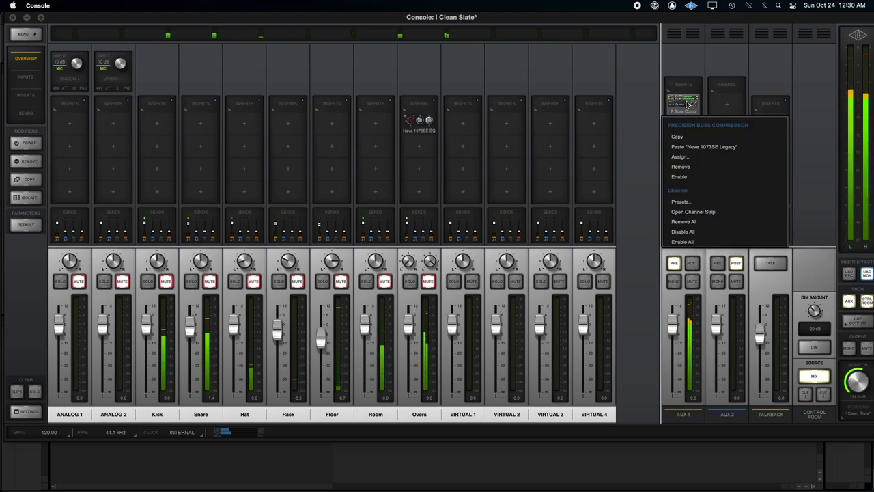
left_click(703, 241)
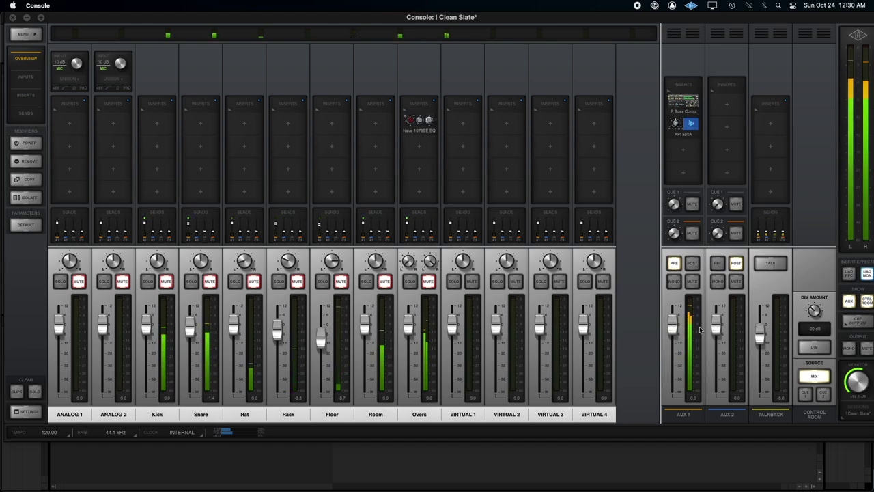
mouse_move(671, 328)
left_mouse_down()
mouse_move(673, 355)
mouse_move(680, 331)
mouse_move(656, 321)
left_mouse_up()
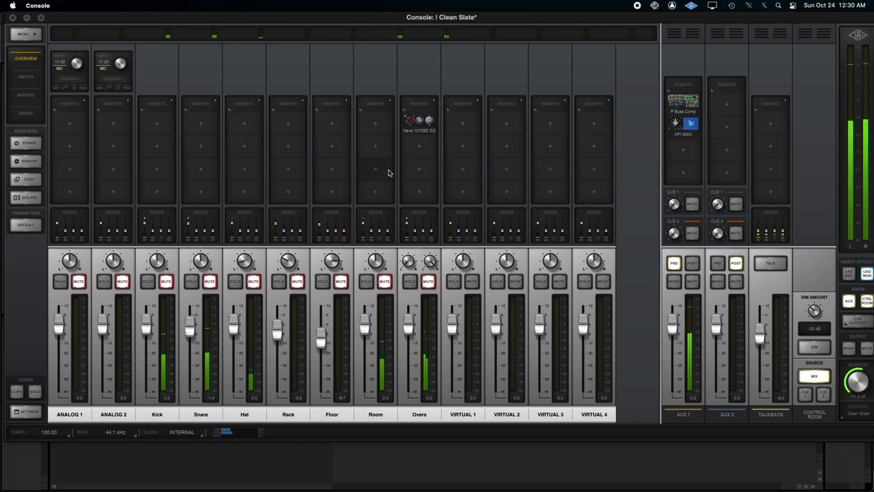
Load an API 550A on Kick Insert 1, adjust its HF, LF and output gain, then close it.
left_click(156, 128)
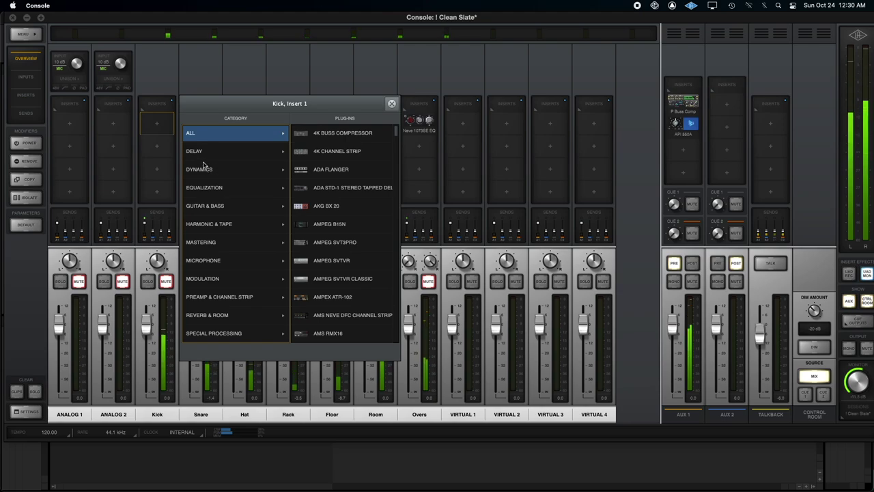
left_click(205, 191)
left_click(327, 169)
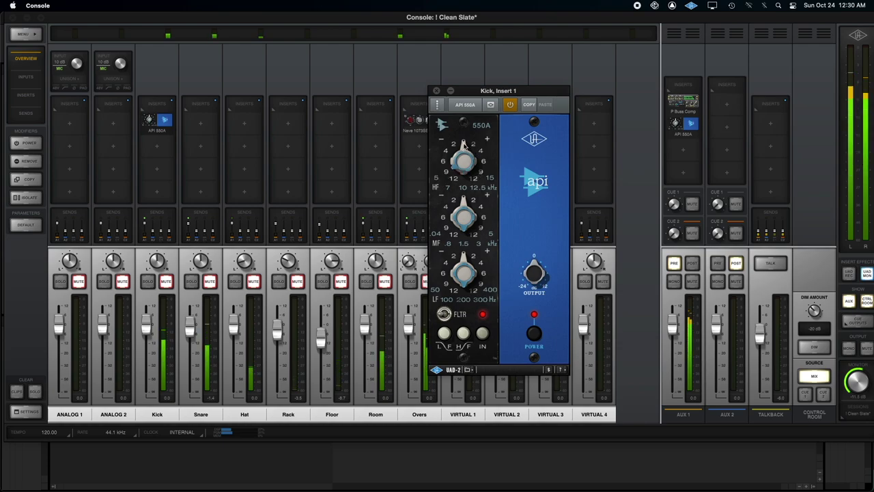
left_click_drag(466, 150, 467, 174)
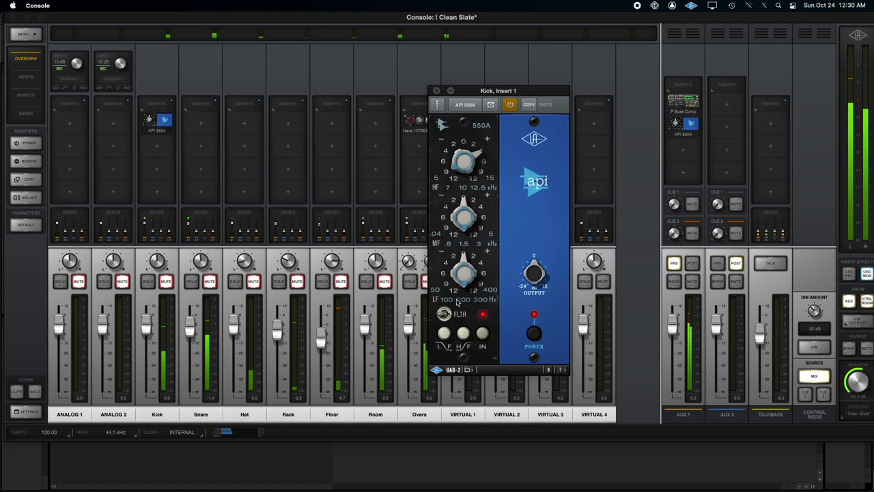
left_click_drag(461, 254, 455, 263)
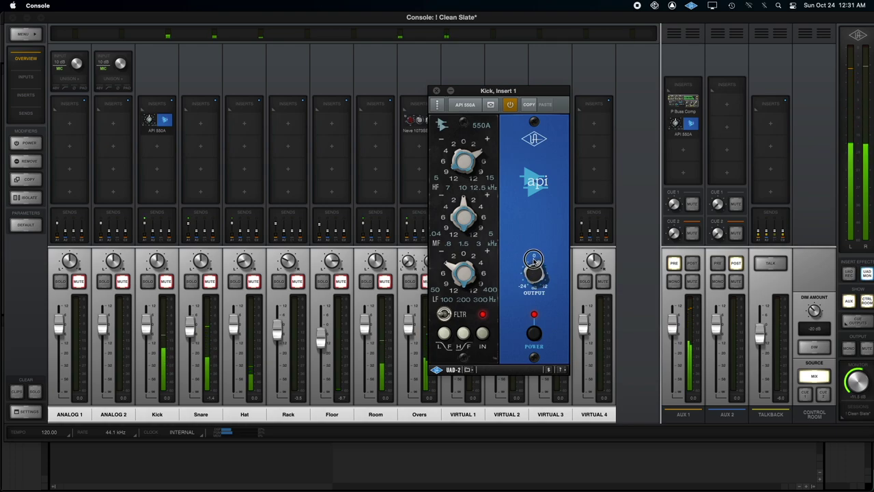
left_click_drag(533, 258, 534, 260)
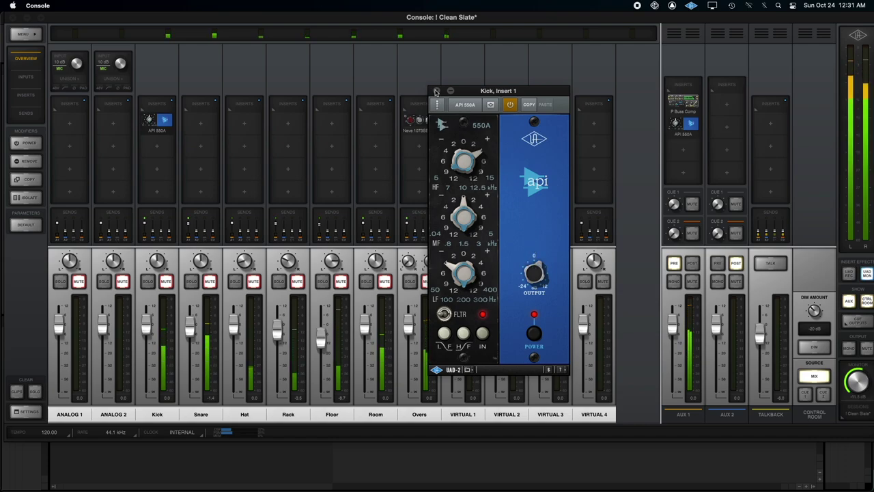
left_click(436, 91)
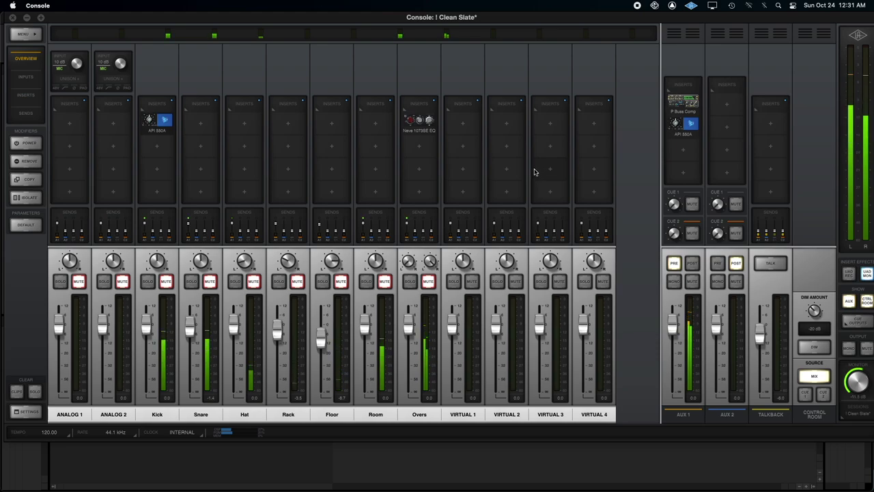
Load the Ocean Way Studios reverb onto AUX 2 Insert 1.
left_click(376, 233)
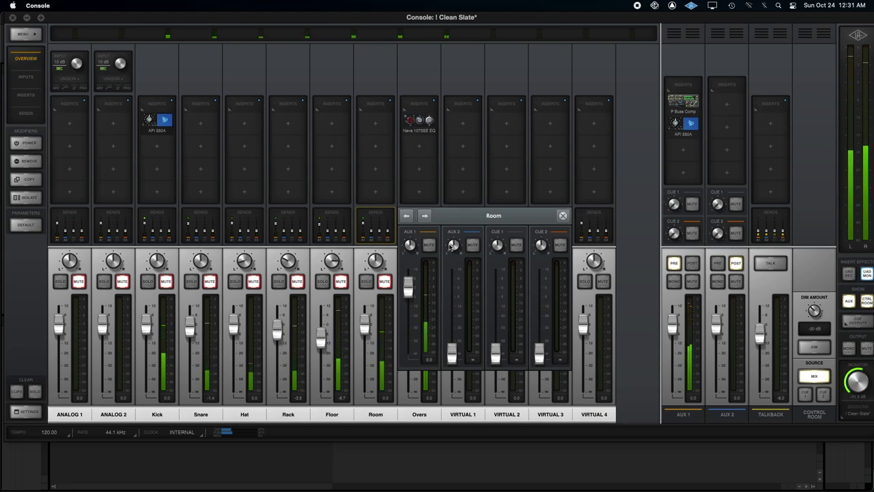
left_click(564, 216)
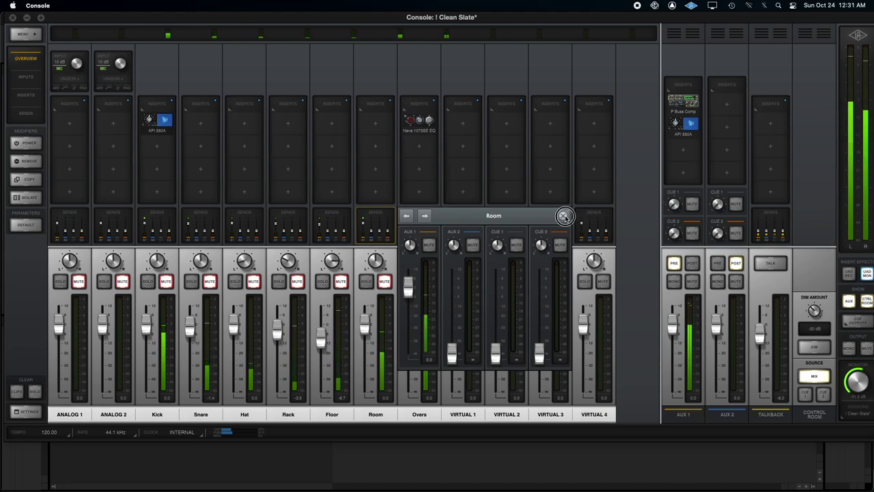
left_click(726, 107)
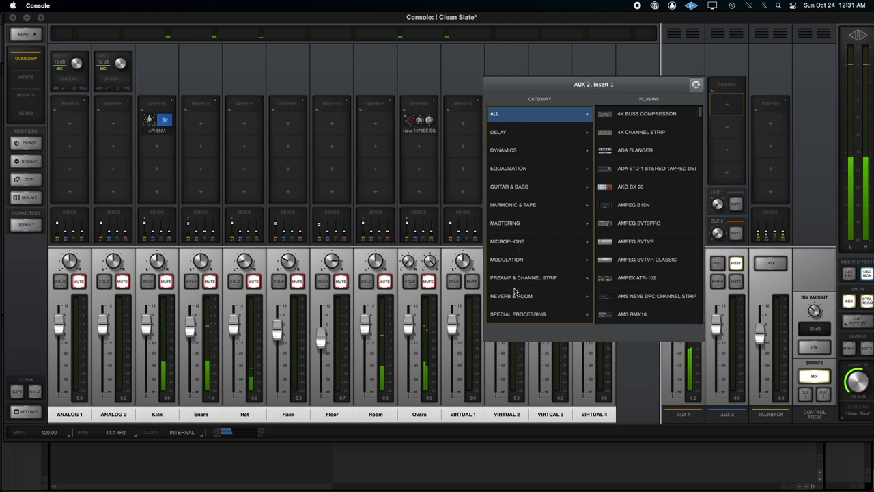
left_click(513, 295)
scroll(641, 197, "down", 2)
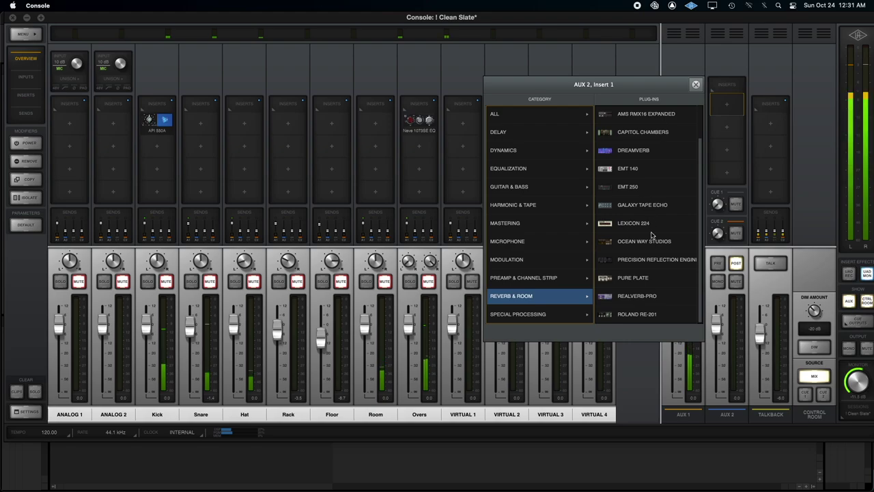
left_click(641, 241)
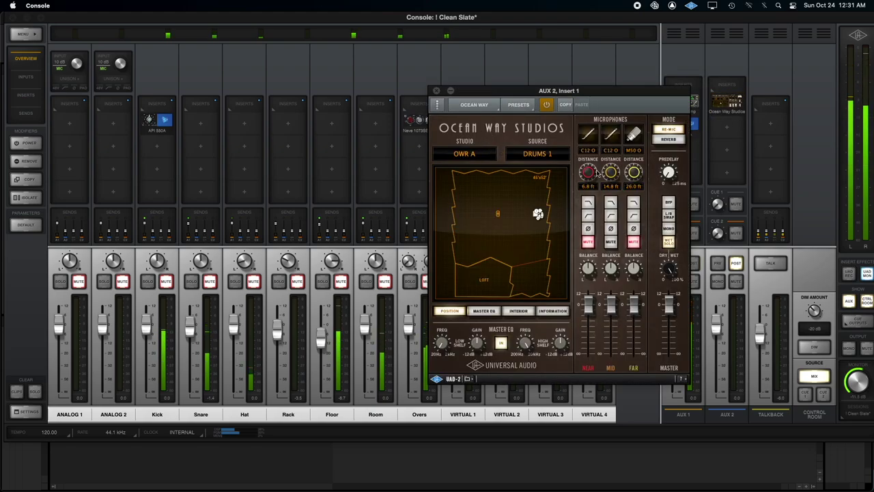
Set Ocean Way's source to DRUMS 2, enable the mid and far mic filters, and unmute the far mic.
left_click(536, 153)
left_click(537, 166)
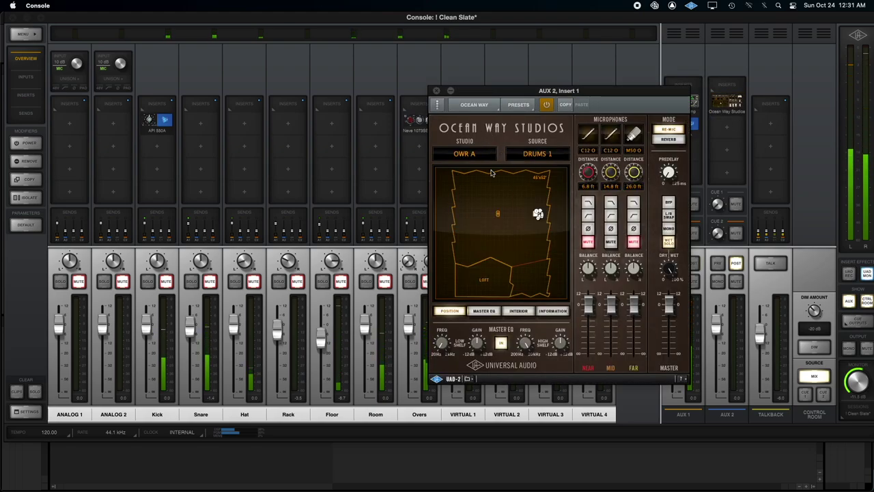
left_click(633, 242)
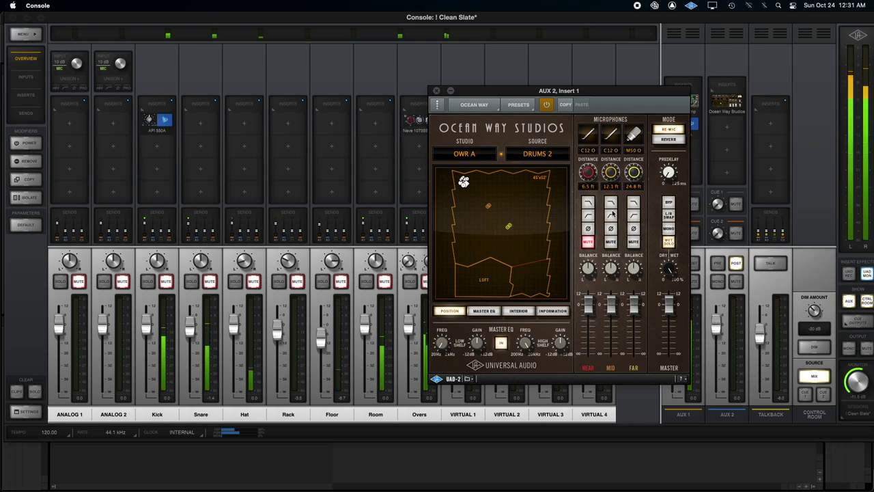
left_click(610, 215)
left_click(633, 203)
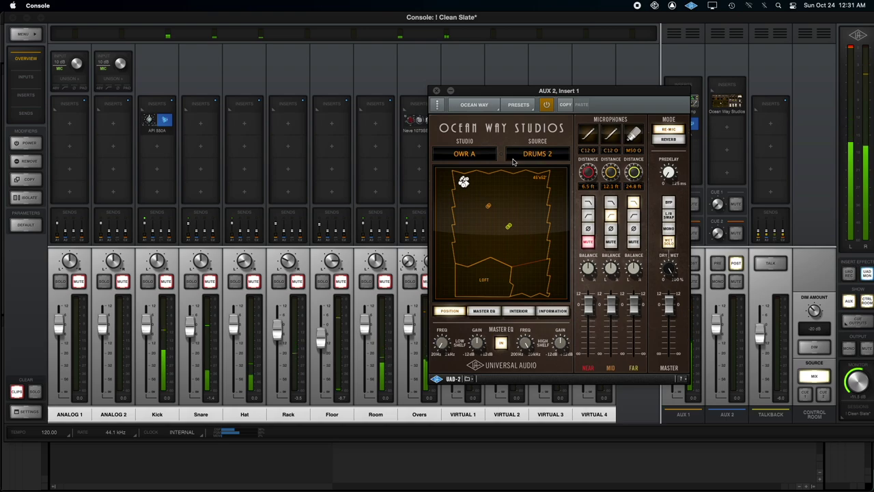
Close the Ocean Way window, raise the Room send into AUX 2, and make AUX 2 pre-fader.
left_click(437, 91)
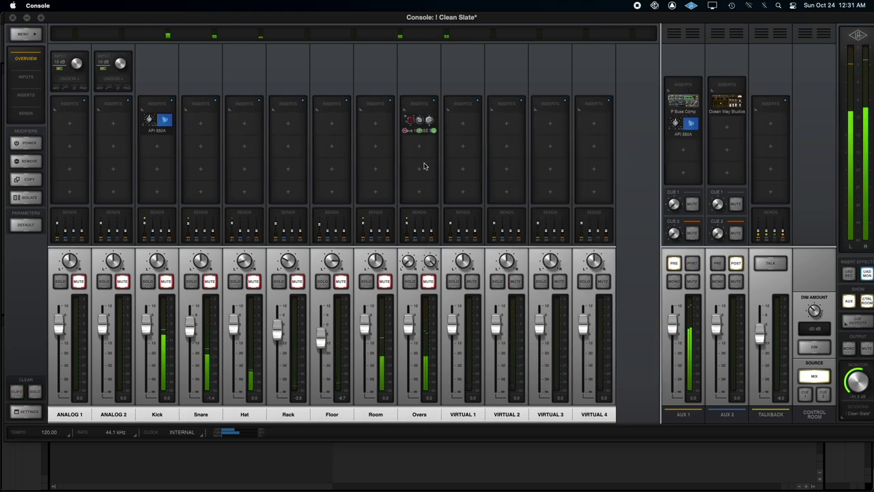
left_click(375, 226)
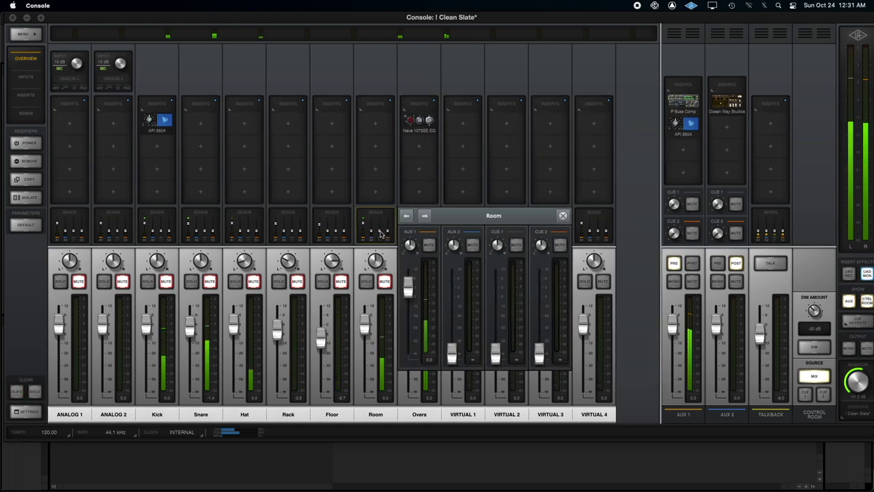
left_click_drag(451, 353, 452, 331)
left_click(717, 263)
left_click(563, 215)
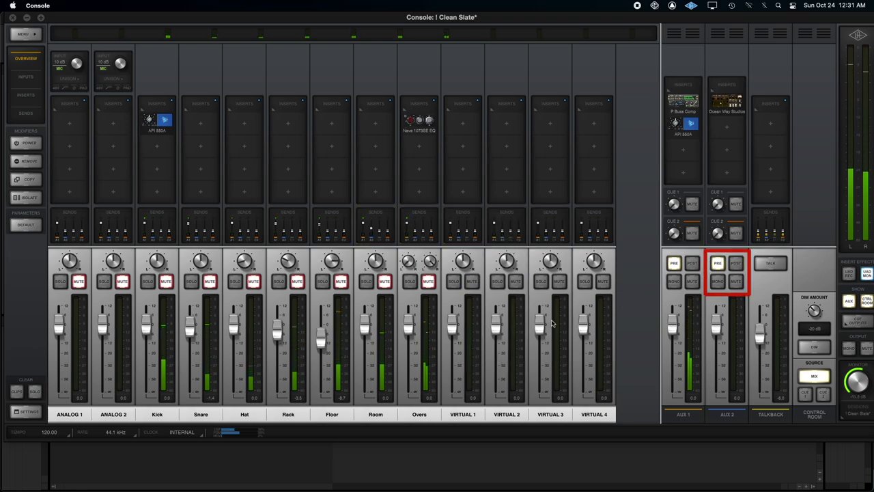
Raise the Room send to AUX 2 further to -5.2 dB and mute the AUX 2 return.
left_click(372, 227)
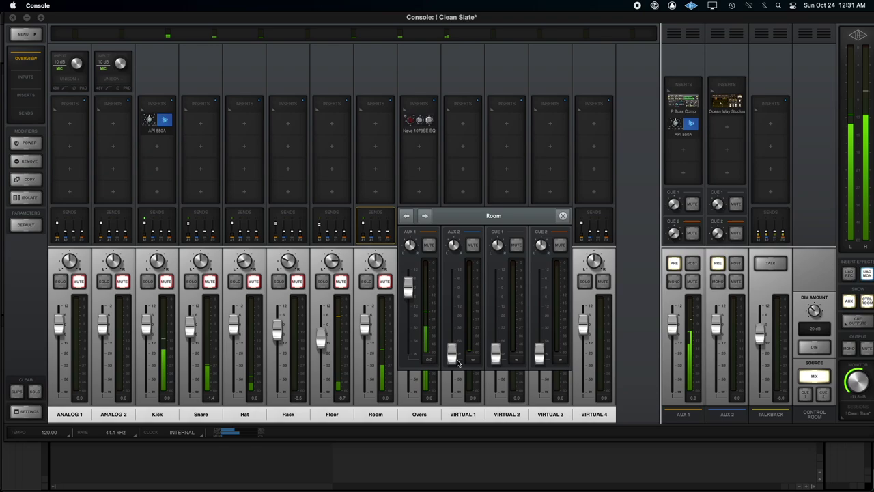
left_click_drag(453, 358, 452, 301)
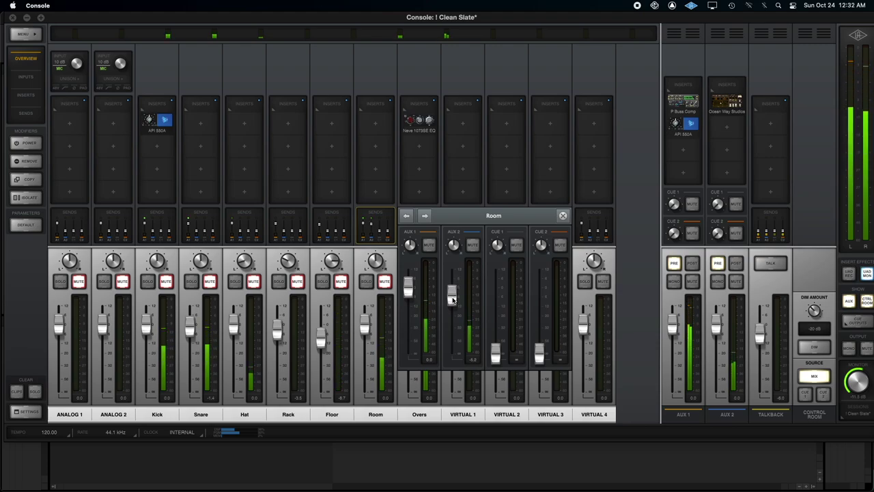
left_click(561, 215)
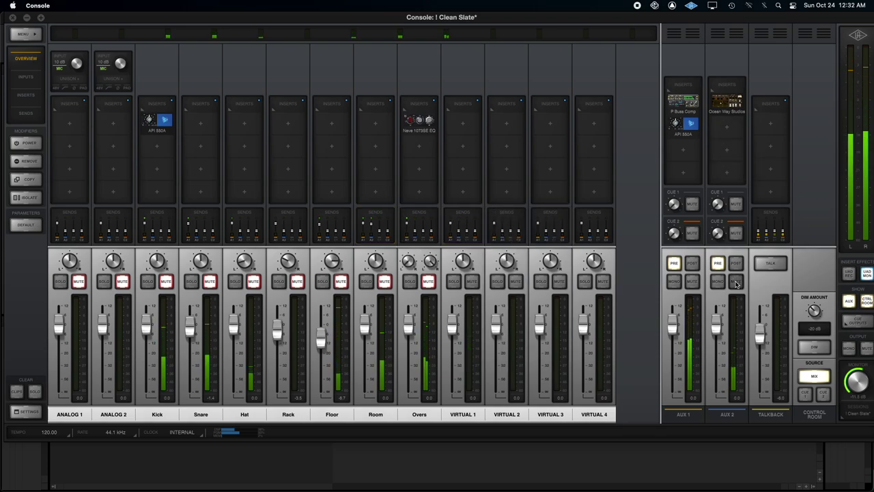
left_click(736, 282)
Load the UA 1176LN Legacy from Dynamics onto AUX 2 Insert 2.
left_click(727, 126)
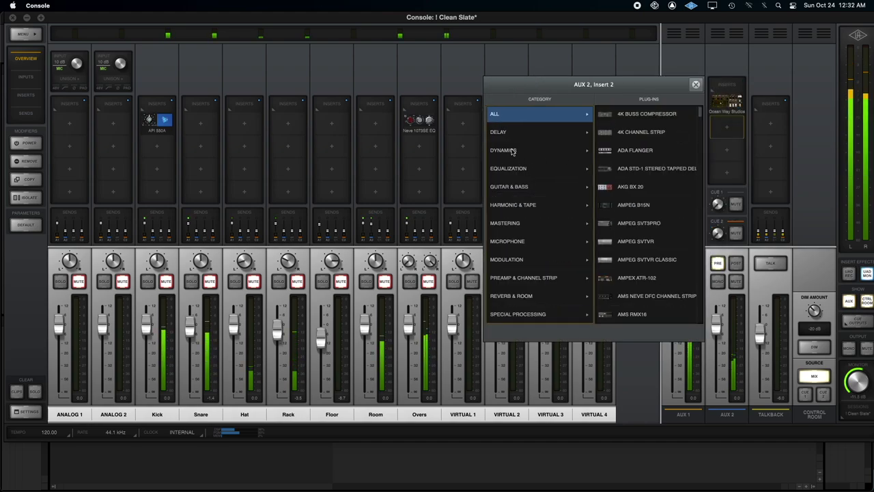
left_click(512, 150)
scroll(641, 236, "down", 3)
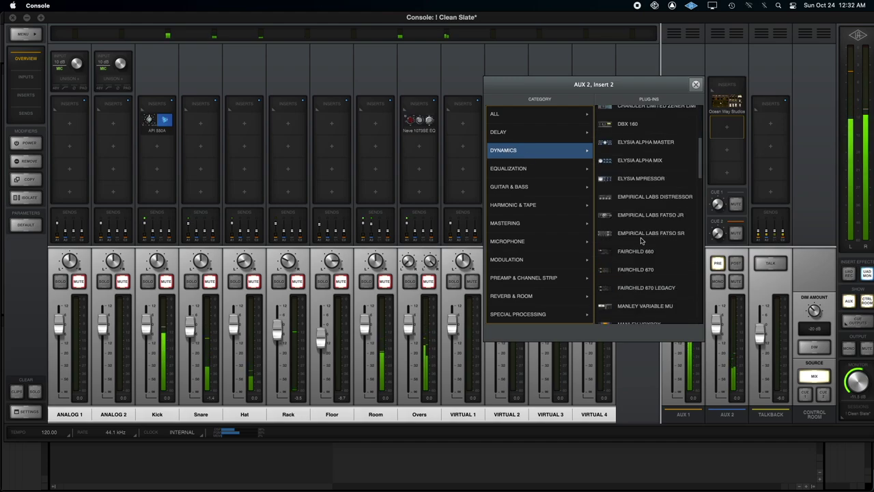
scroll(642, 240, "down", 10)
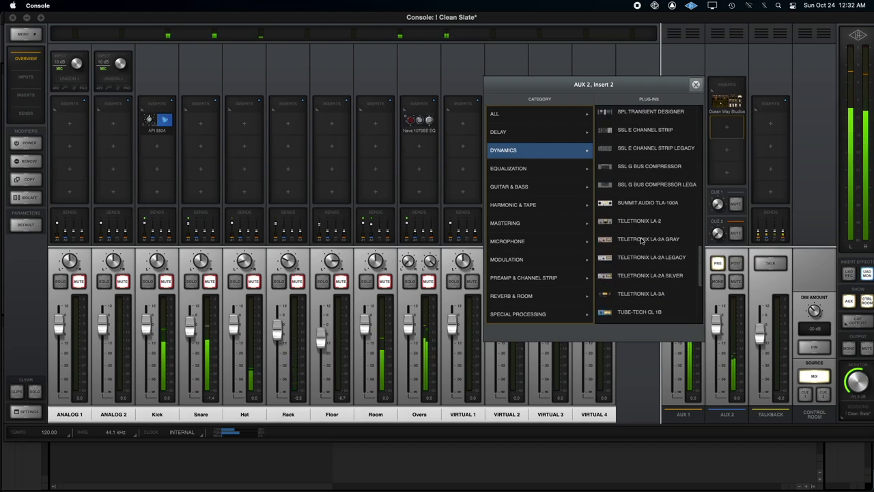
scroll(642, 240, "down", 5)
left_click(674, 244)
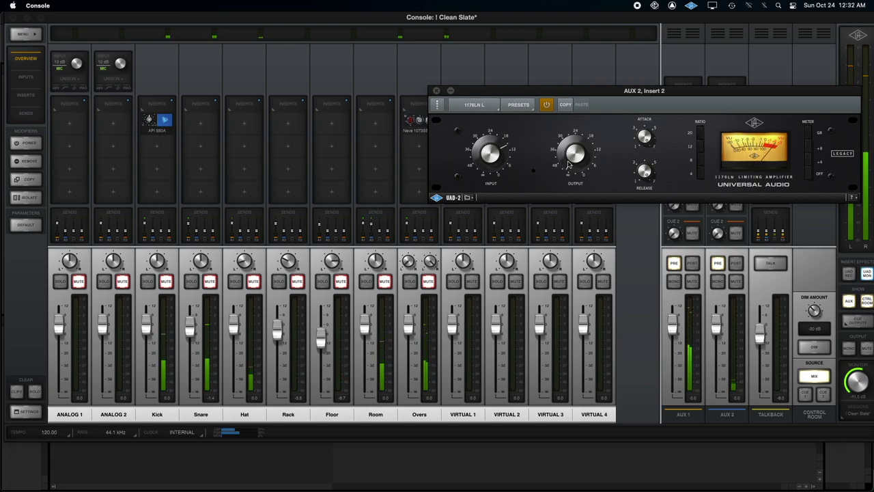
Turn up the 1176LN output level, then bypass it to compare.
left_click_drag(566, 164, 566, 140)
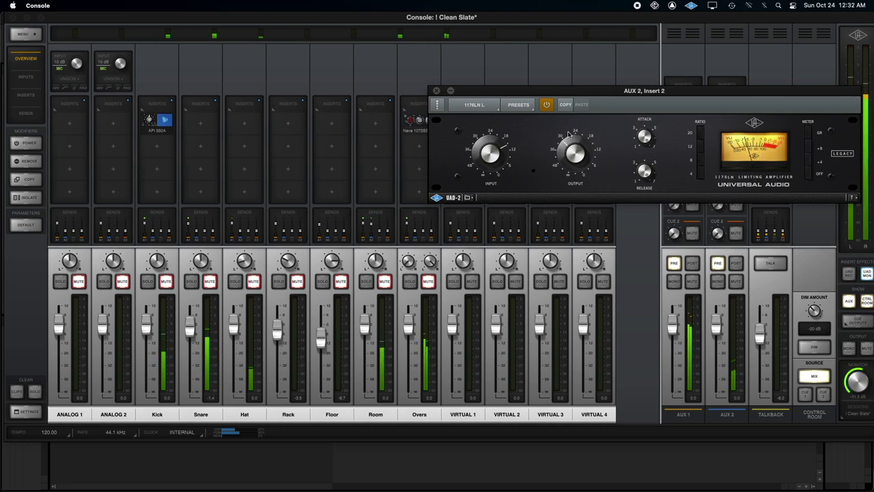
left_click(567, 133)
left_click(567, 129)
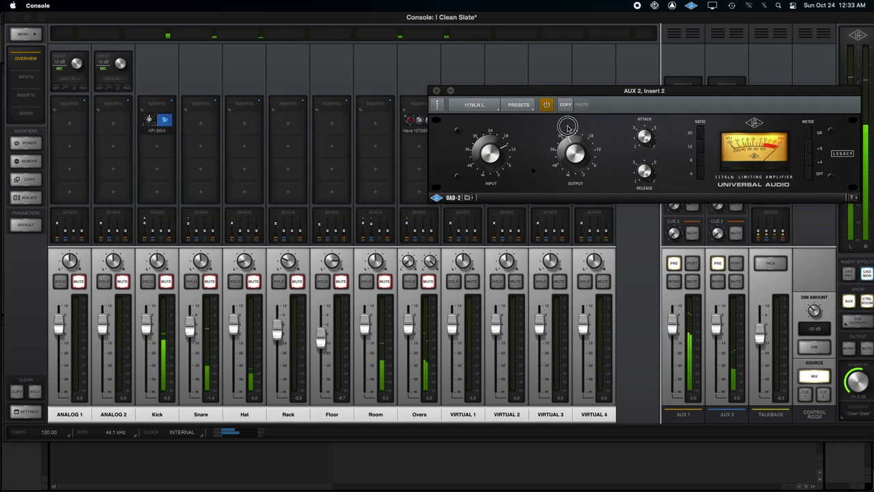
left_click(547, 105)
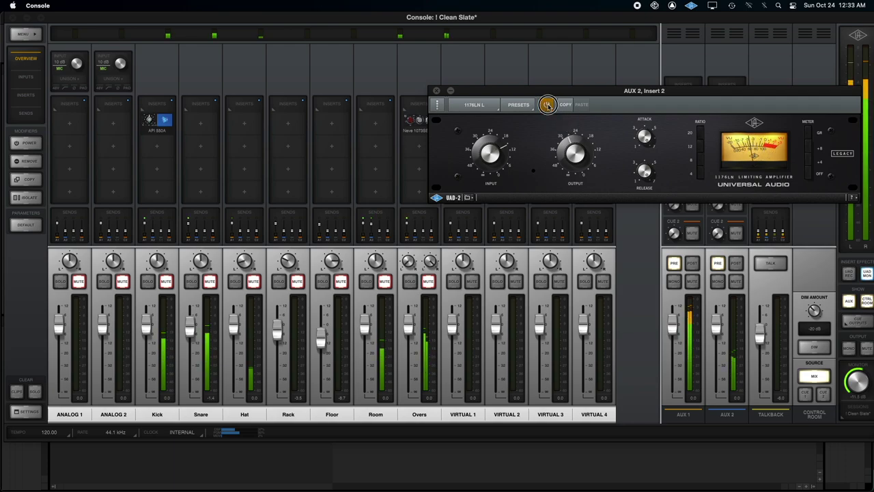
Re-enable and close the 1176, A/B the AUX 2 mute, then set the AUX 2 return level.
left_click(546, 105)
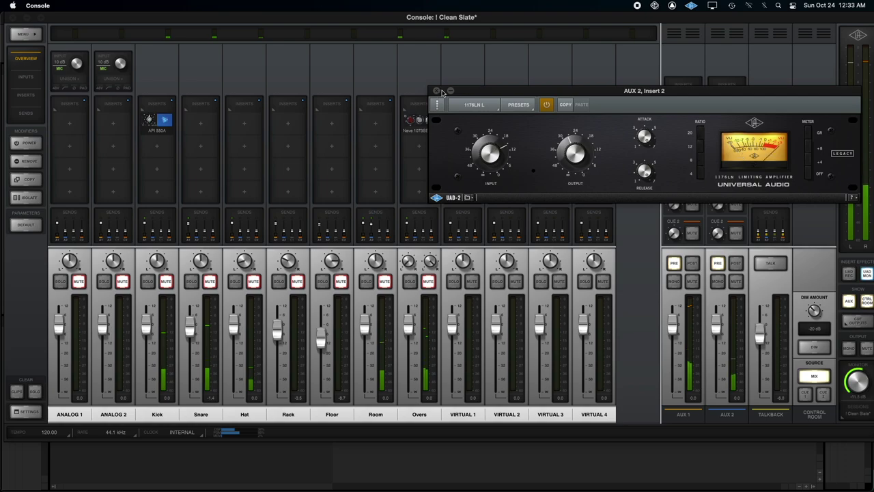
key("super+w")
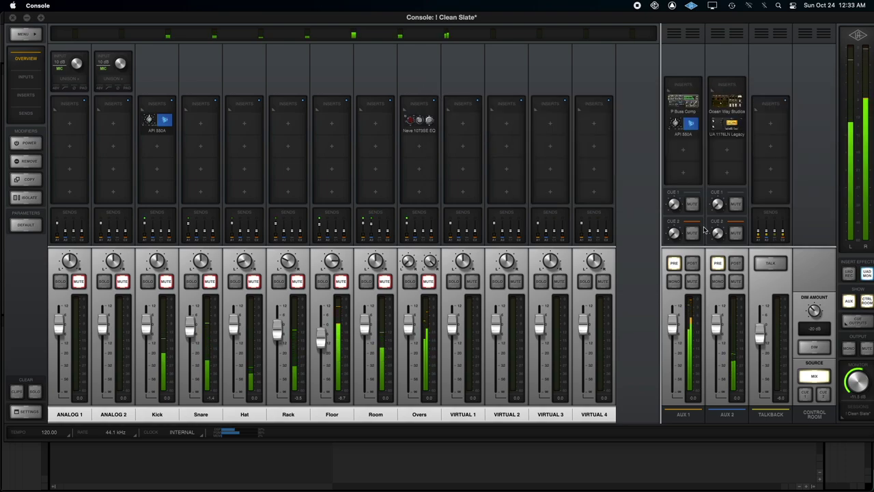
left_click(735, 281)
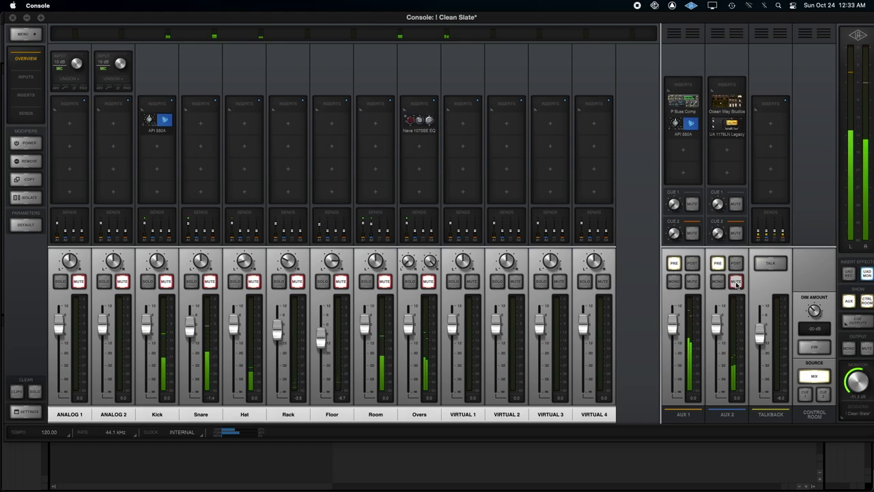
left_click(735, 282)
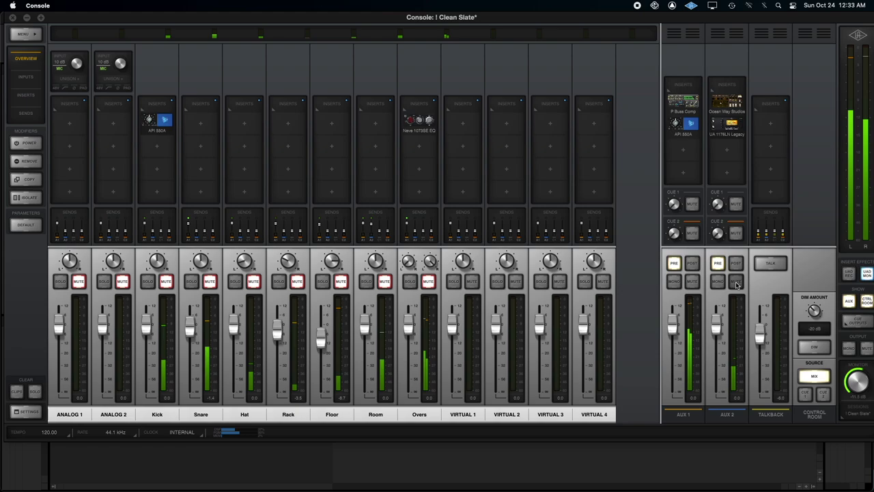
left_click_drag(718, 318, 718, 311)
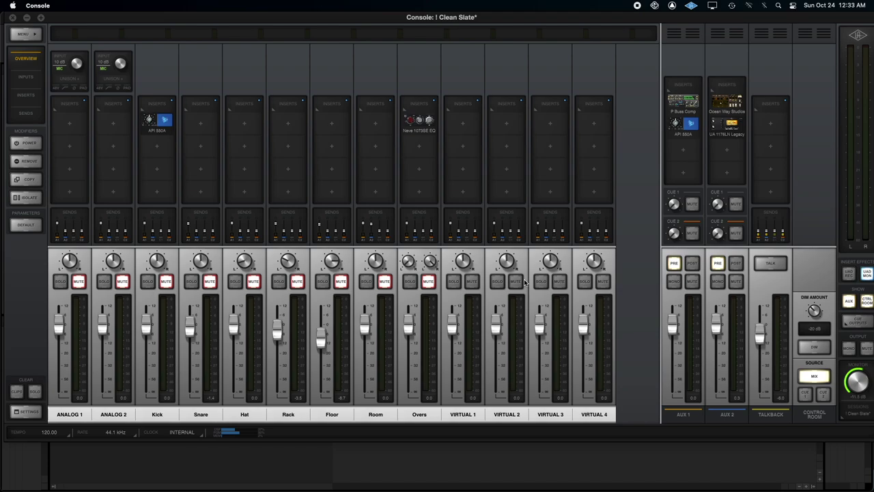
Create six new mono tracks and two stereo tracks in Pro Tools.
key("super+Tab")
key("super+Tab")
left_click(131, 6)
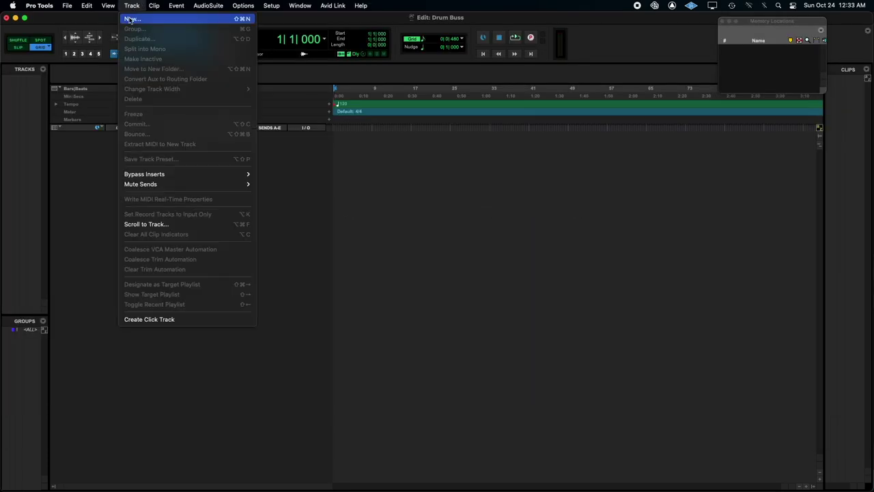
left_click(131, 20)
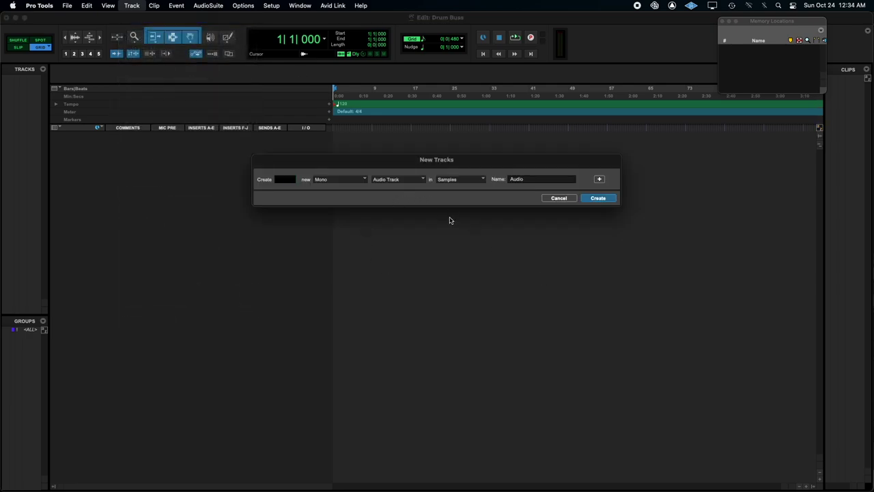
left_click(600, 179)
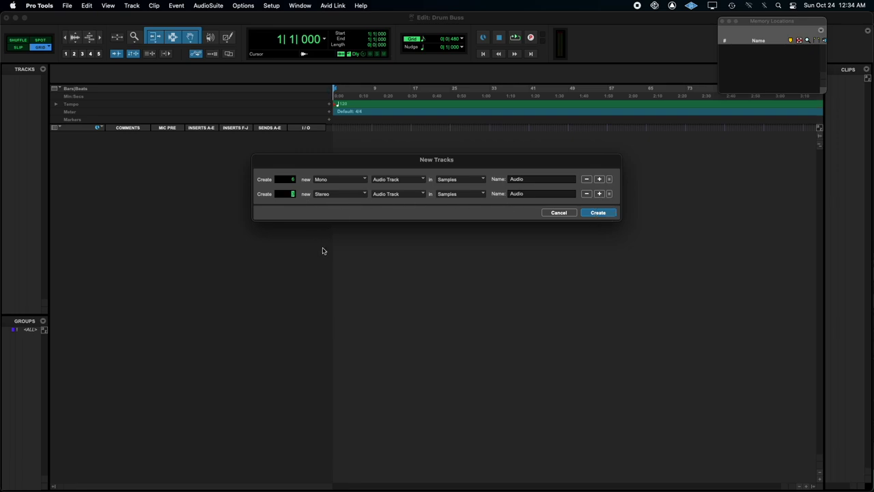
key("Return")
Name the first five new tracks Kick, Snare, Rack, Floor and Room.
double_click(79, 136)
type("Kick")
key("super+Right")
type("Snare")
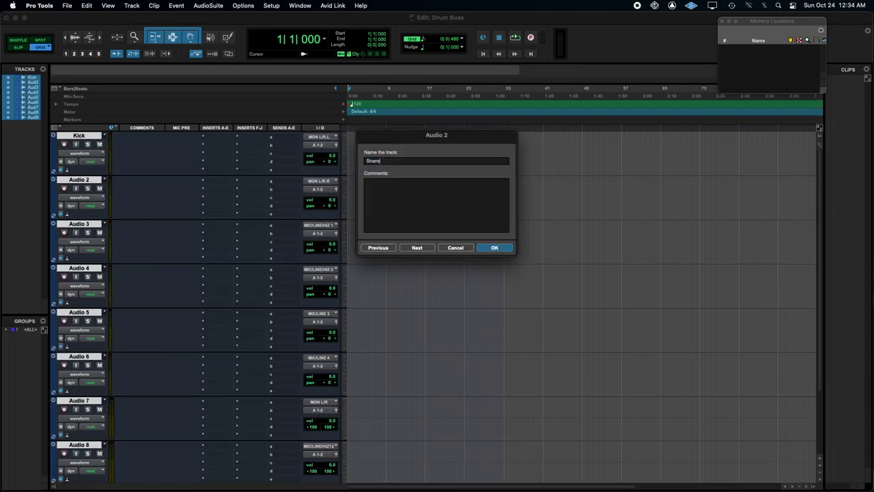
key("super+Right")
type("Rack")
key("super+Right")
type("Floor")
key("super+Right")
type("Room")
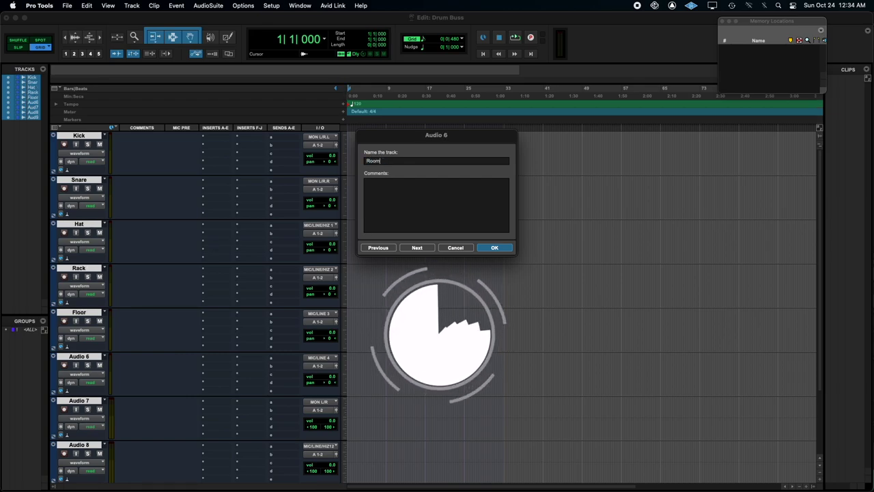
key("super+Right")
Name the remaining tracks Overs, Drum Sub Mix and Stereo OWS Rooms.
type("Overs")
key("super+Right")
type("Drum Su")
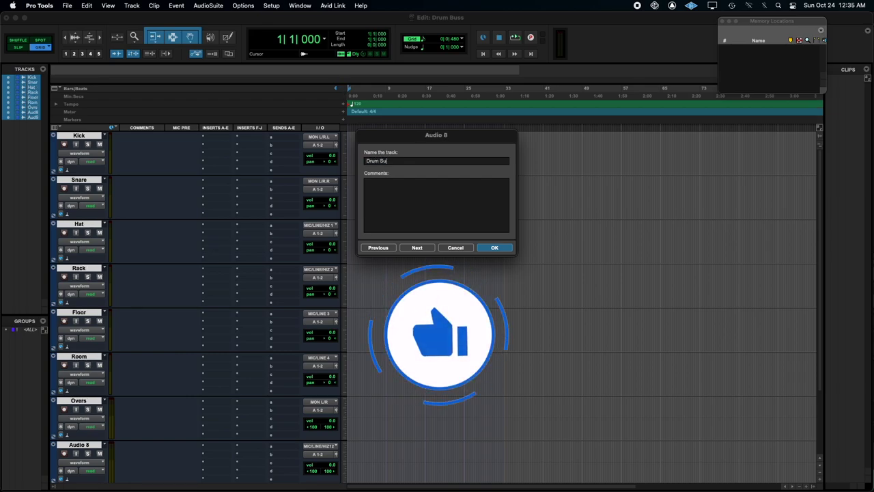
type("b Mix")
key("super+Right")
type("S")
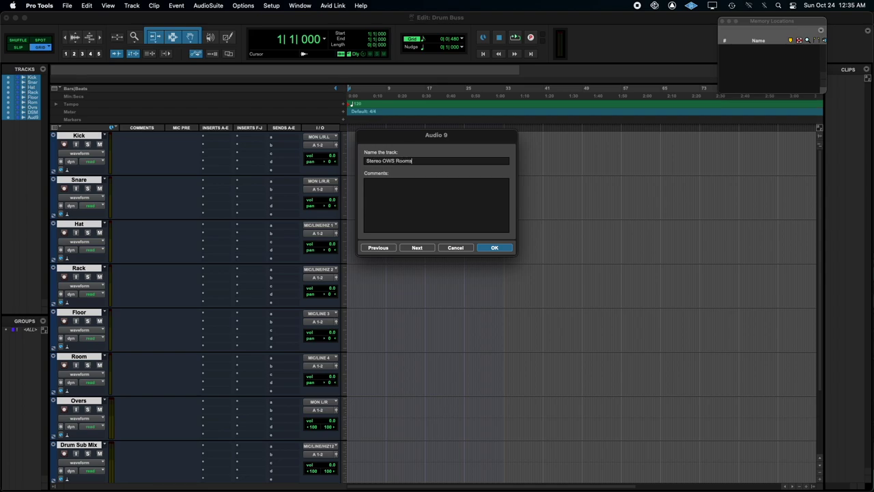
type("tereo OWS Rooms")
key("Return")
Check the AUX plug-ins in UA Console, then return to Pro Tools.
scroll(173, 315, "down", 3)
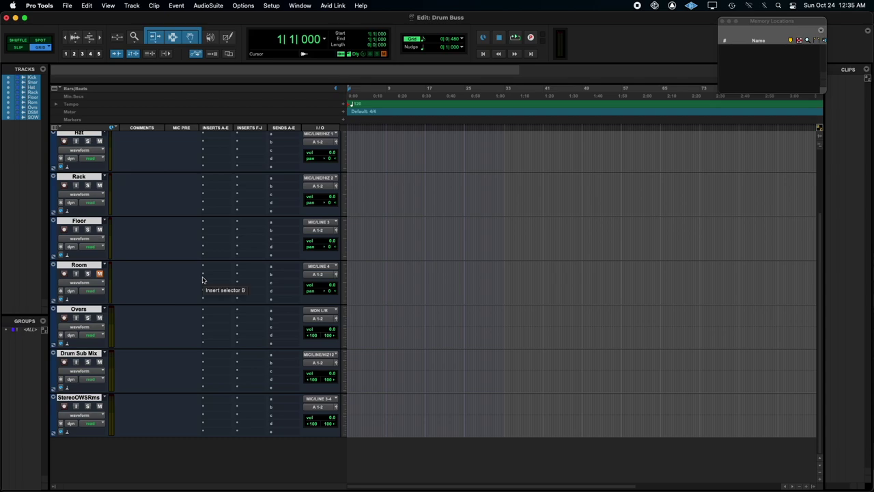
key("super+Tab")
key("super+Tab")
key("super+Tab")
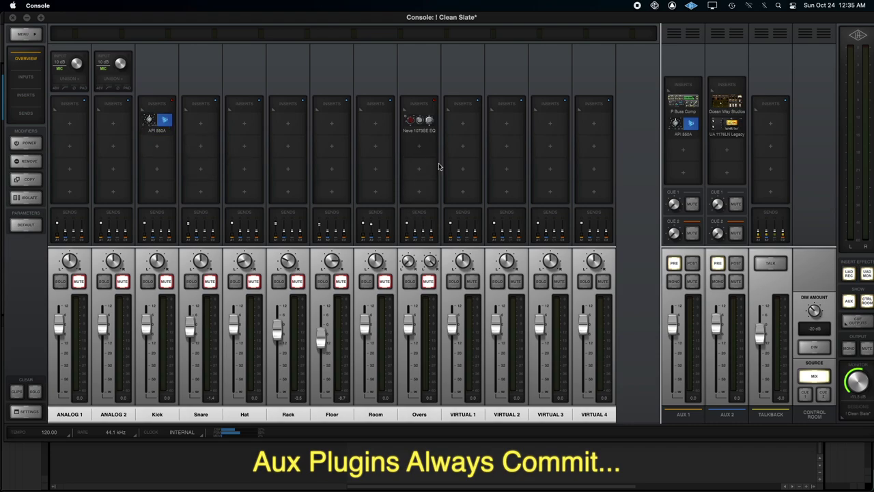
key("super+Tab")
key("super+Tab")
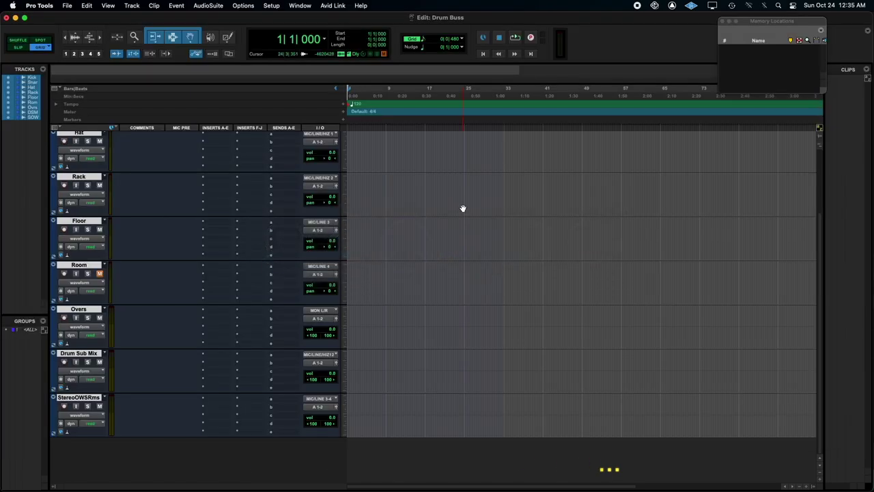
Arm the transport and record-enable all tracks at once.
left_click(529, 38)
scroll(239, 250, "up", 3)
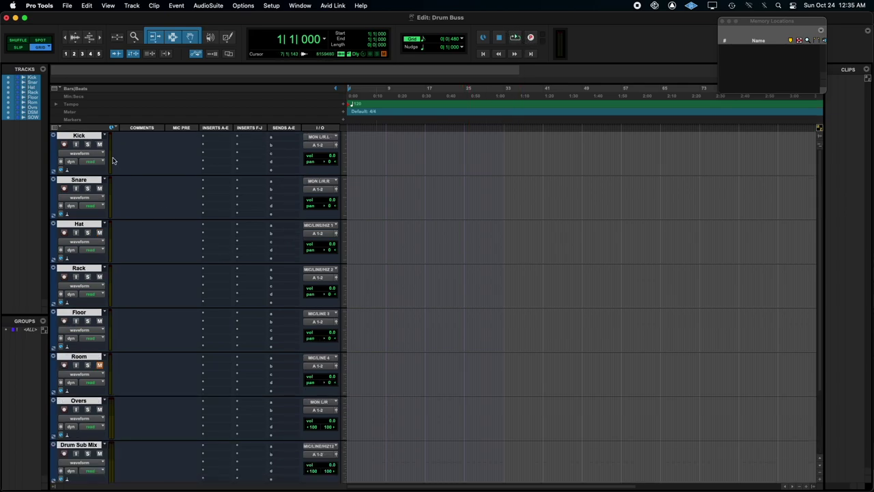
left_click(65, 144, "alt+shift")
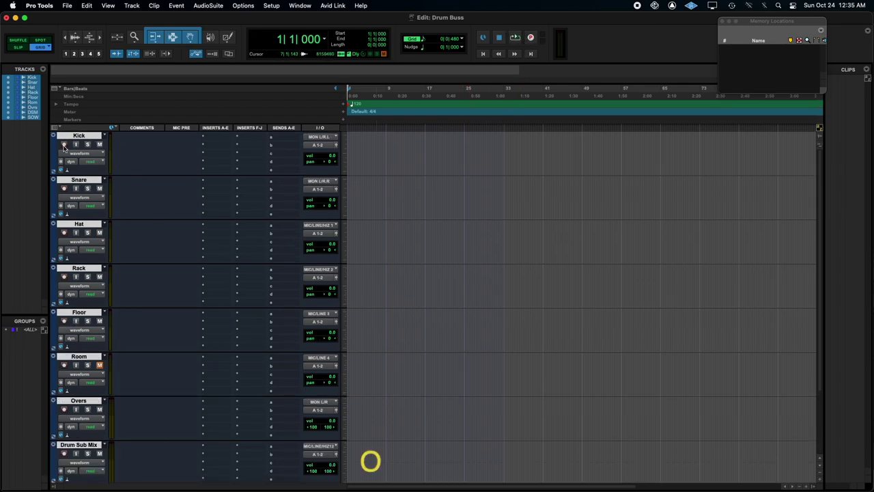
Set the inputs of Kick, Snare and Hat to ADAT 1, 2 and 3, respectively.
left_click(315, 138)
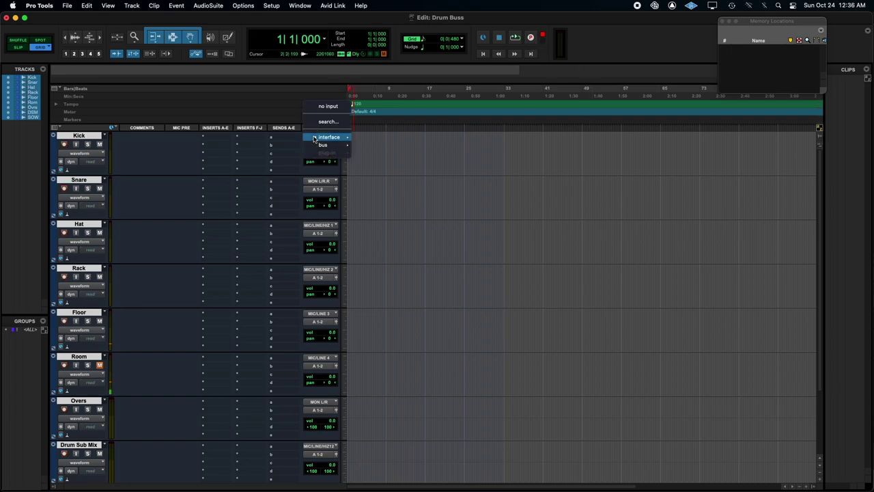
mouse_move(329, 137)
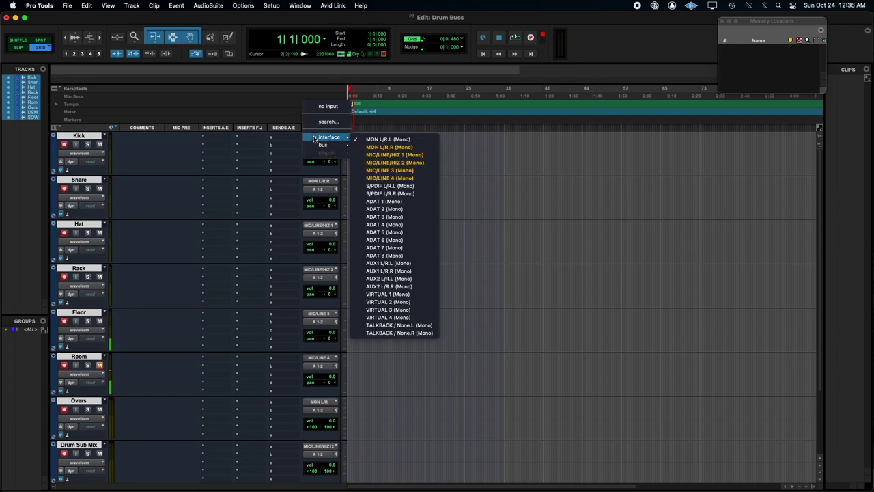
left_click(384, 200)
left_click(318, 180)
mouse_move(348, 186)
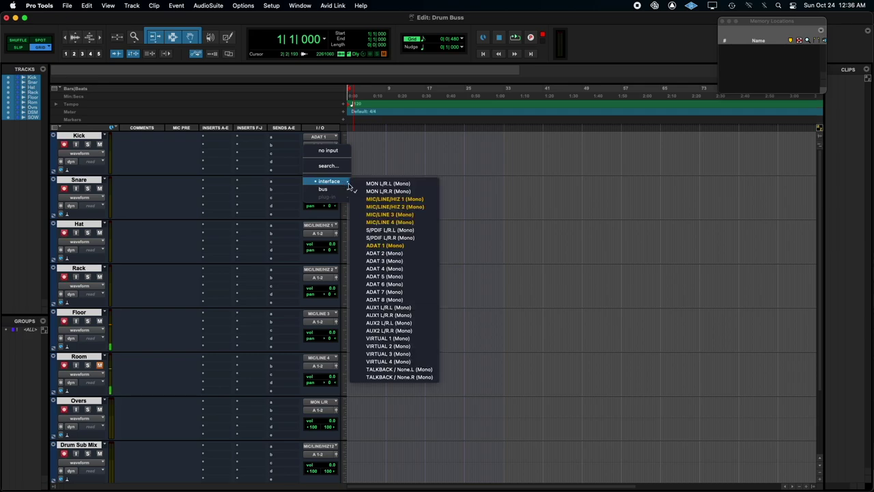
left_click(384, 253)
left_click(319, 228)
mouse_move(335, 229)
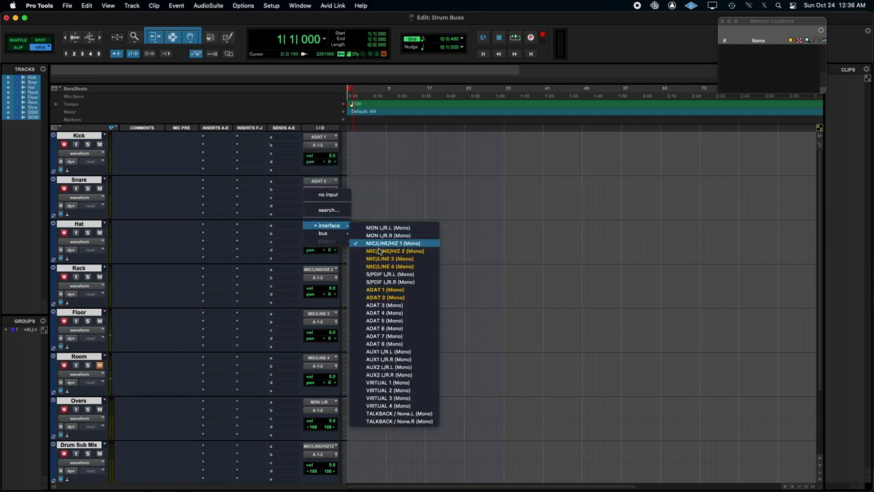
left_click(384, 305)
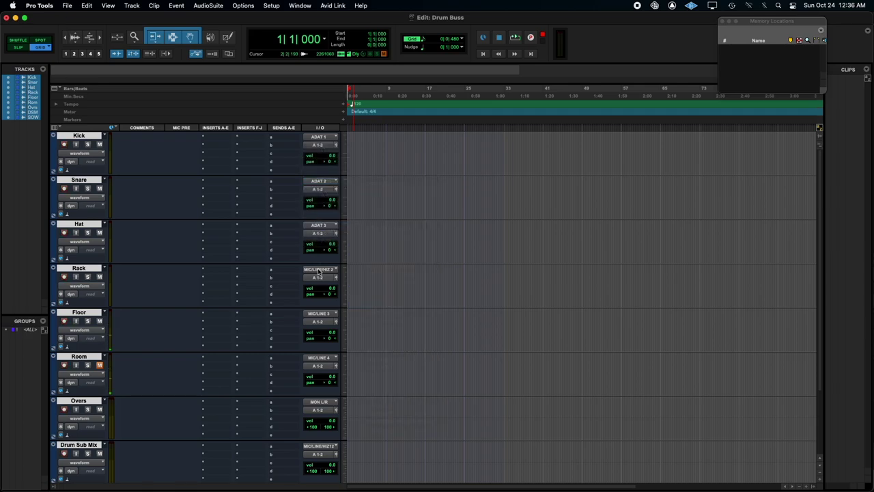
left_click(318, 269)
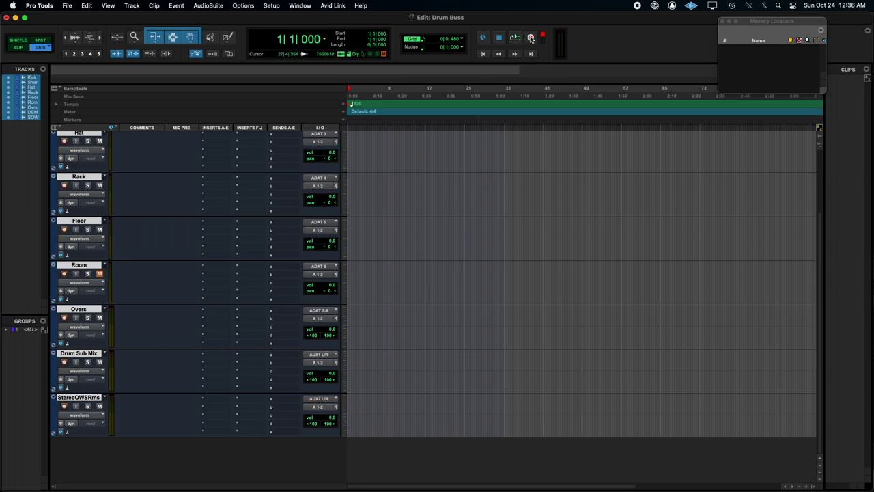
Record an approximately 11-bar drum take onto all nine armed tracks, then stop.
left_click(530, 38)
left_click(515, 37)
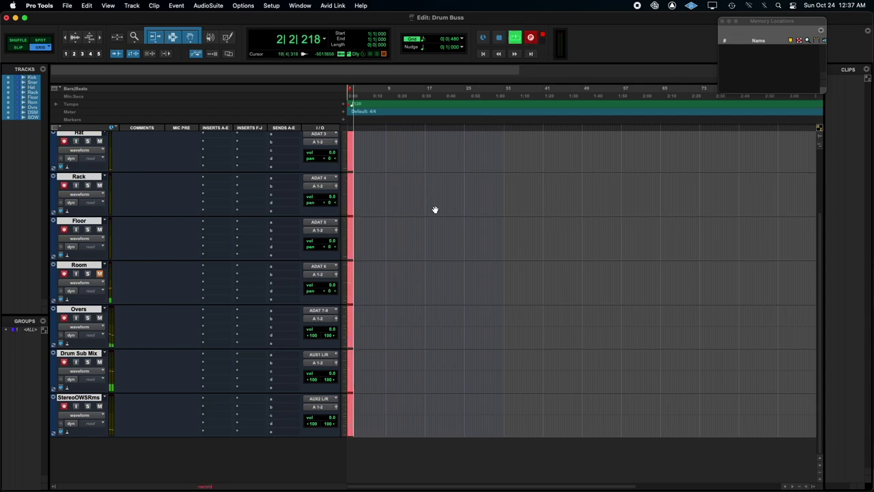
scroll(433, 209, "up", 3)
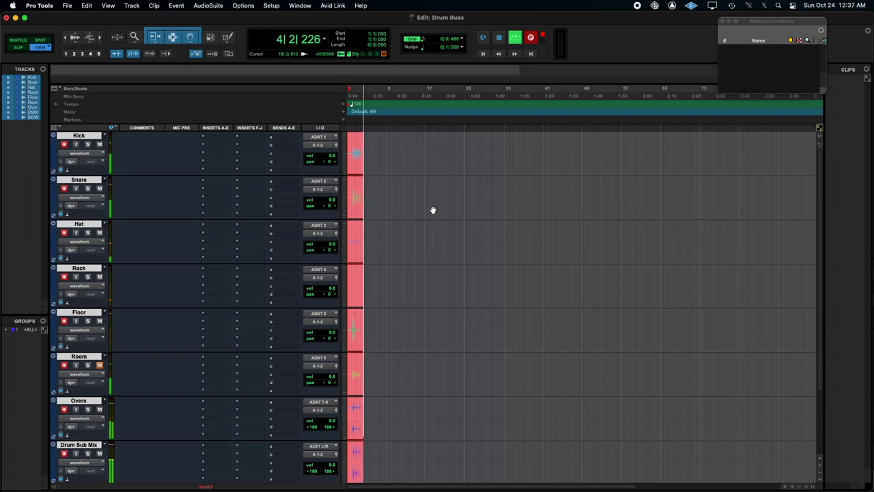
scroll(432, 210, "down", 2)
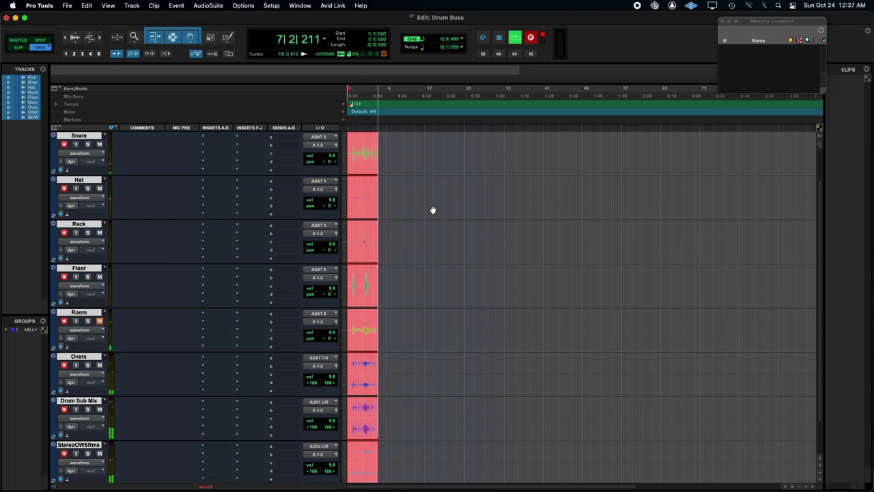
scroll(433, 210, "up", 1)
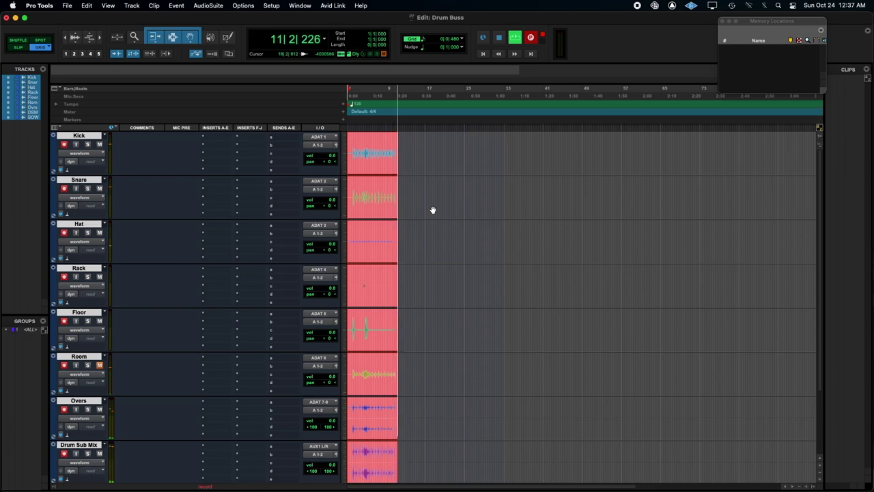
key("space")
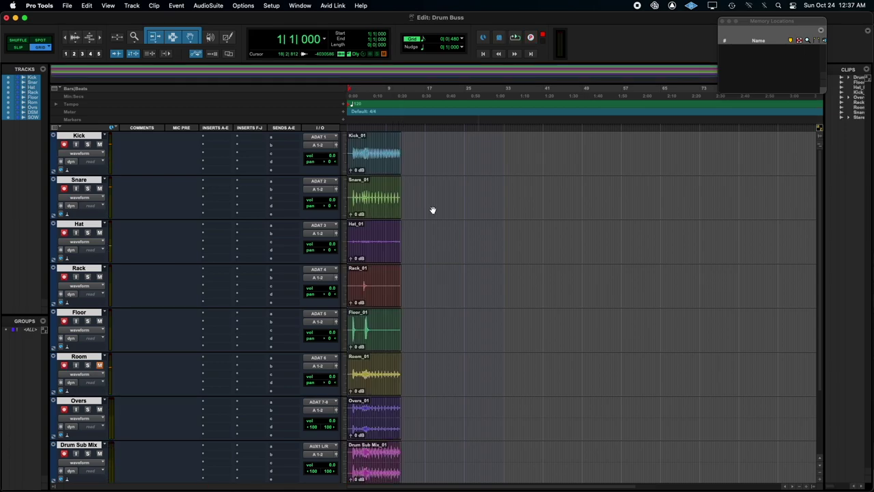
Return to the session start and mute the individual drum tracks, excluding Drum Sub Mix and StereoOWSRms.
key("super+bracketright")
key("super+bracketright")
key("super+bracketright")
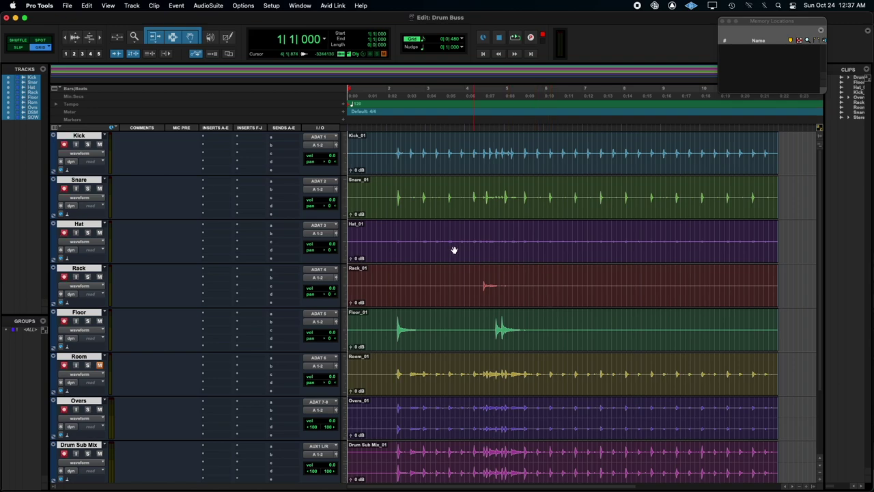
scroll(456, 286, "down", 1)
scroll(456, 297, "down", 1)
scroll(457, 297, "up", 1)
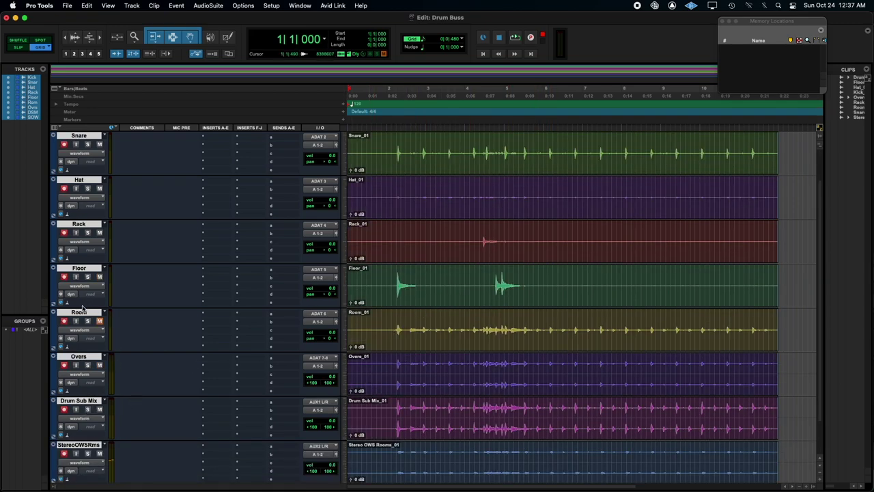
left_click(75, 402, "super")
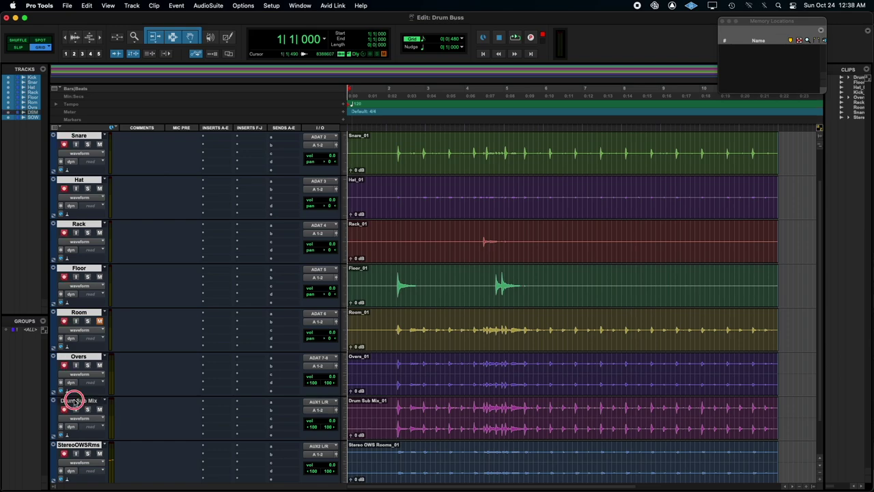
left_click(75, 447, "super")
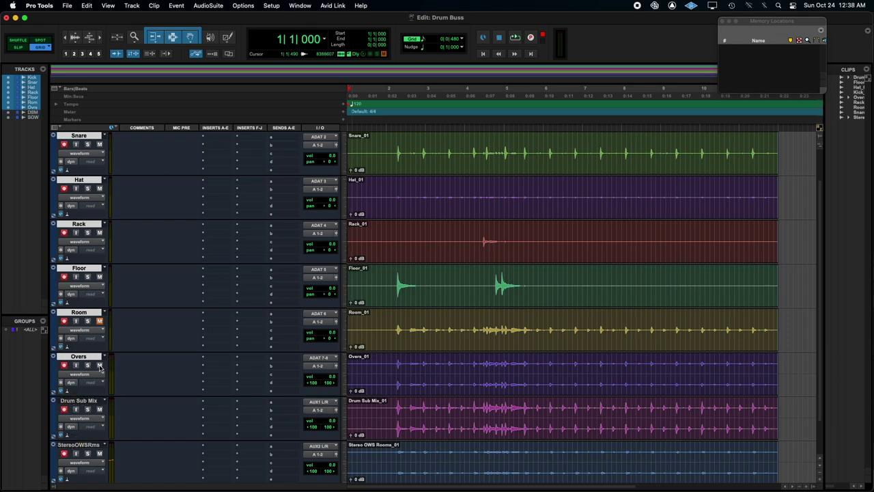
left_click(100, 321, "alt+shift")
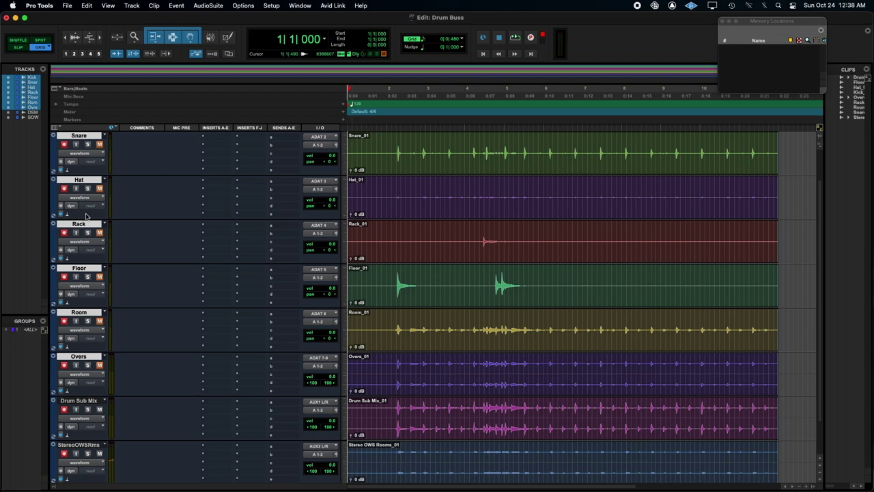
Solo Drum Sub Mix, make StereoOWSRms solo safe, and play back the take.
scroll(95, 312, "up", 2)
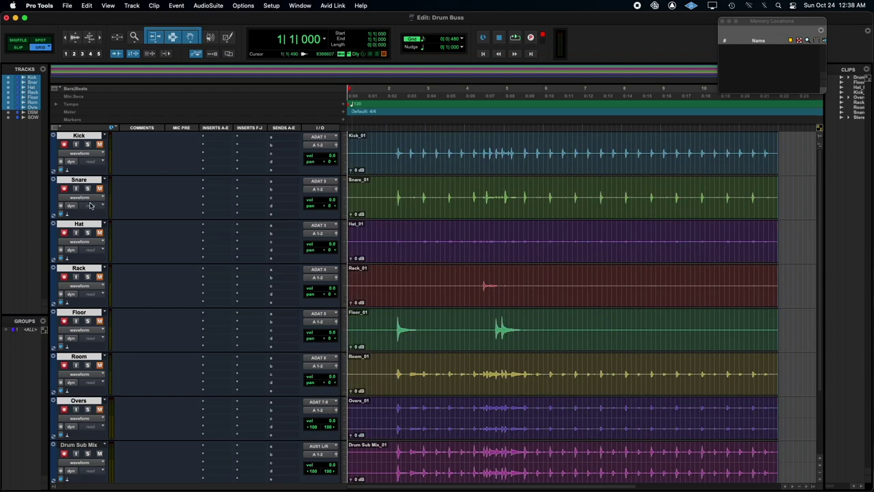
scroll(537, 279, "down", 4)
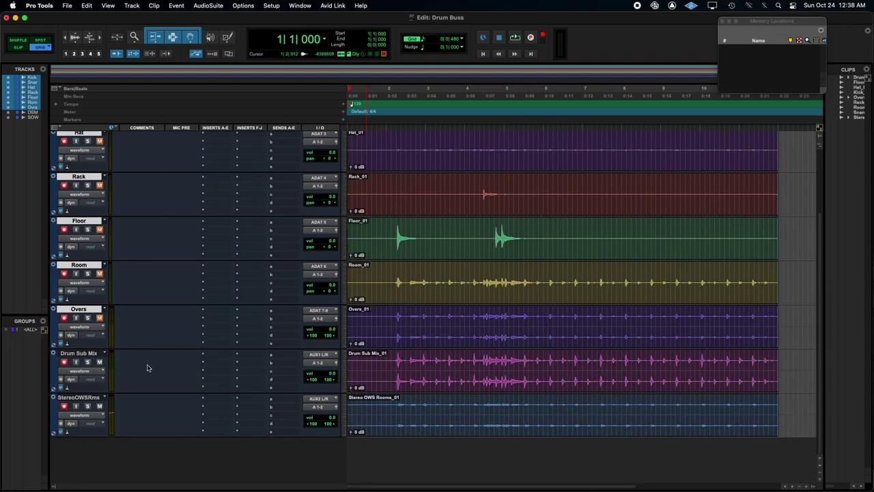
left_click(87, 361)
left_click(394, 360)
key("space")
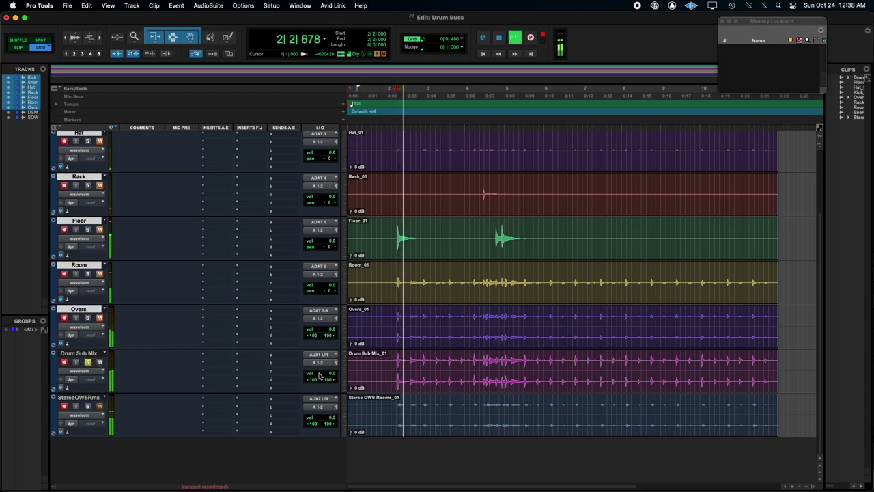
left_click(88, 406, "super")
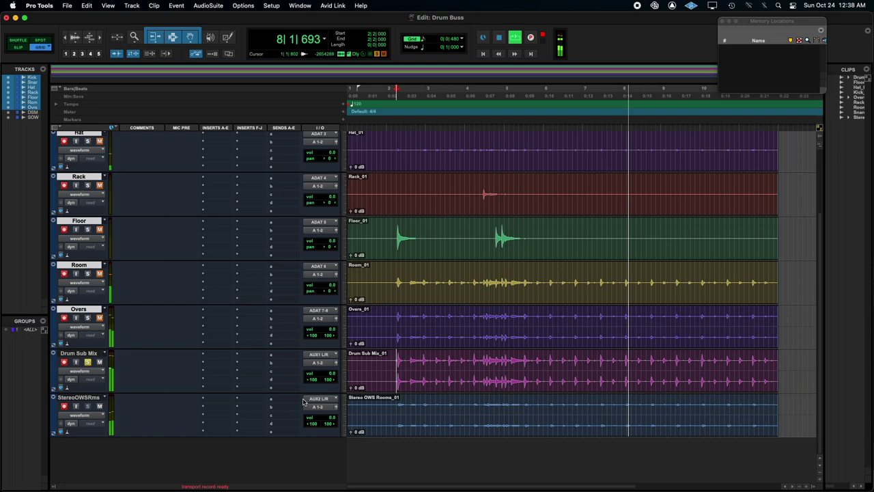
key("space")
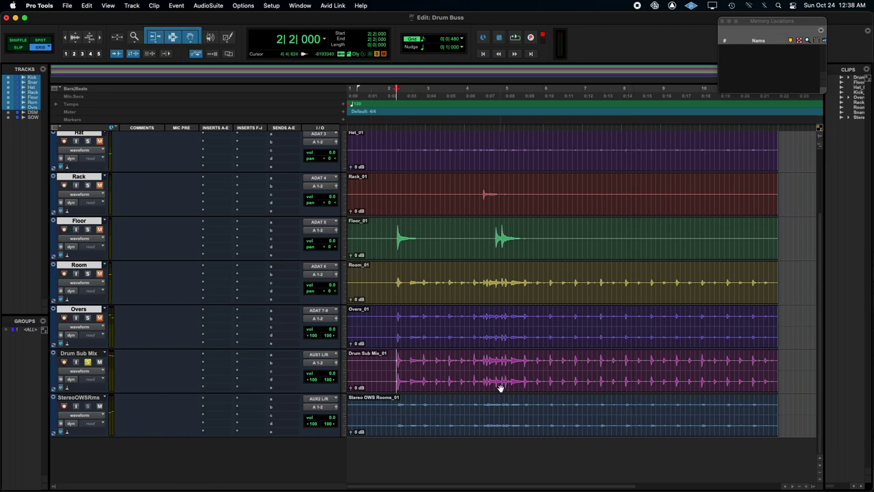
key("super+Tab")
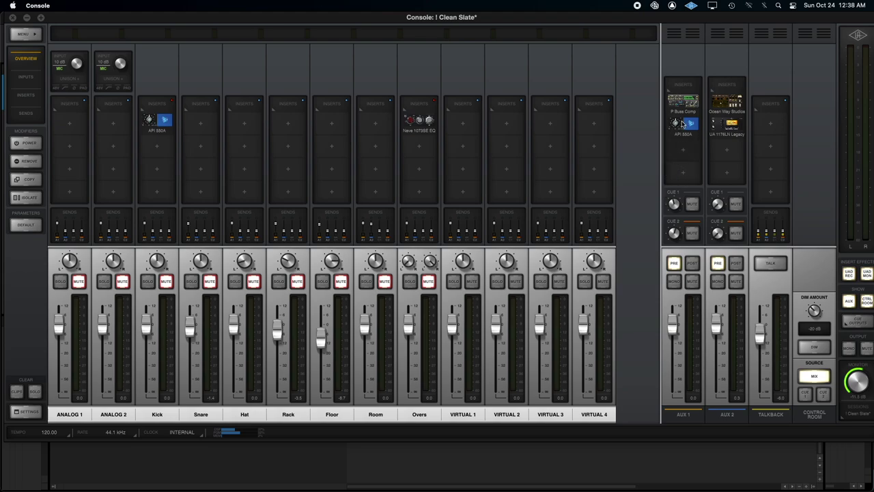
left_click(719, 206)
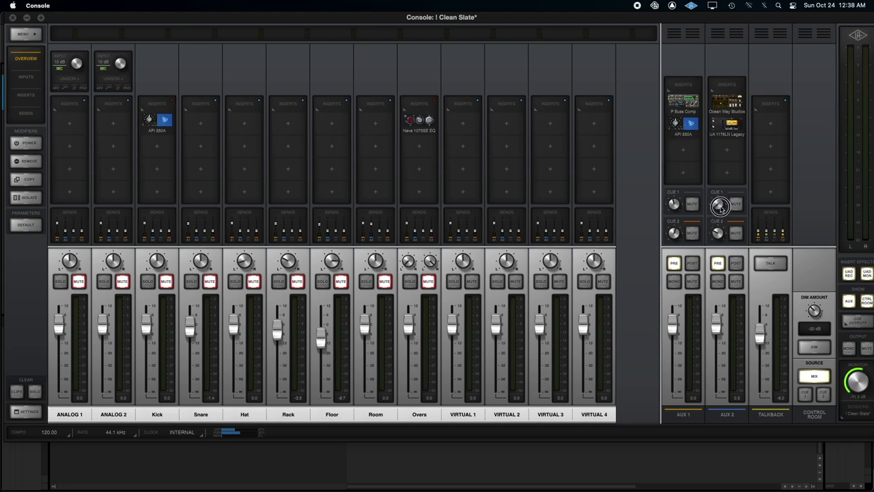
left_click(675, 265)
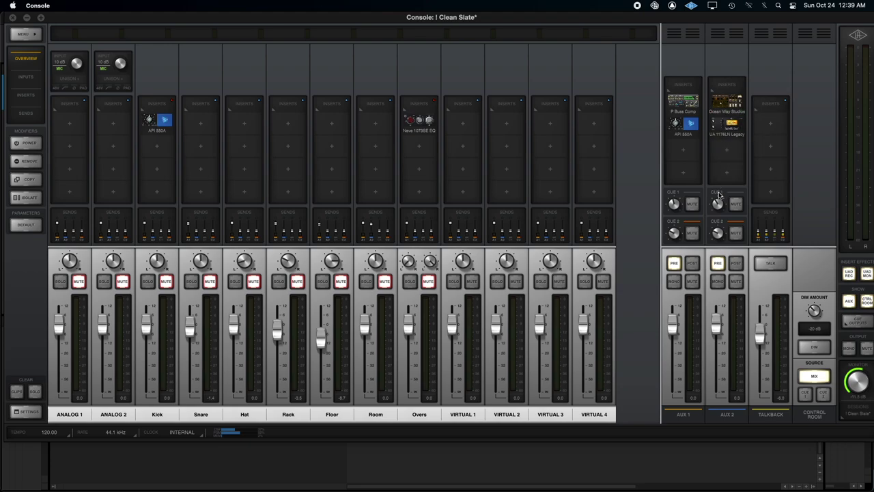